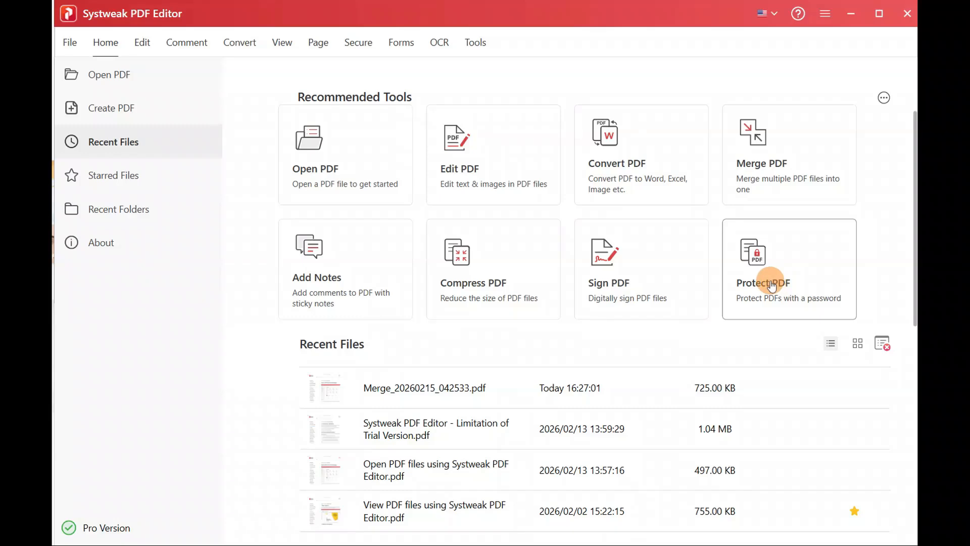
Step: Open Merge_20260215_042533.pdf and lock it with a password using Secure > Protect
{"action": "double_click", "coordinate": [217, 129]}
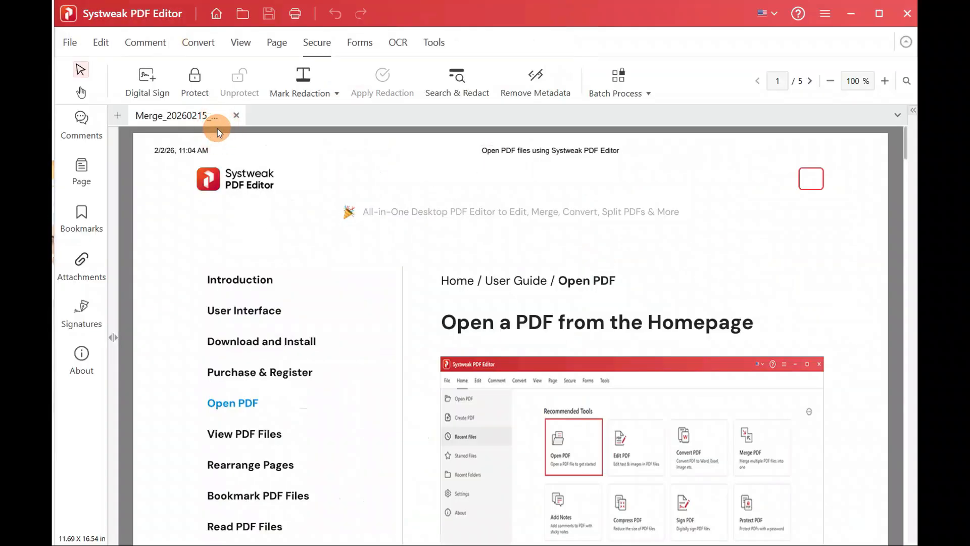
{"action": "left_click", "coordinate": [197, 83]}
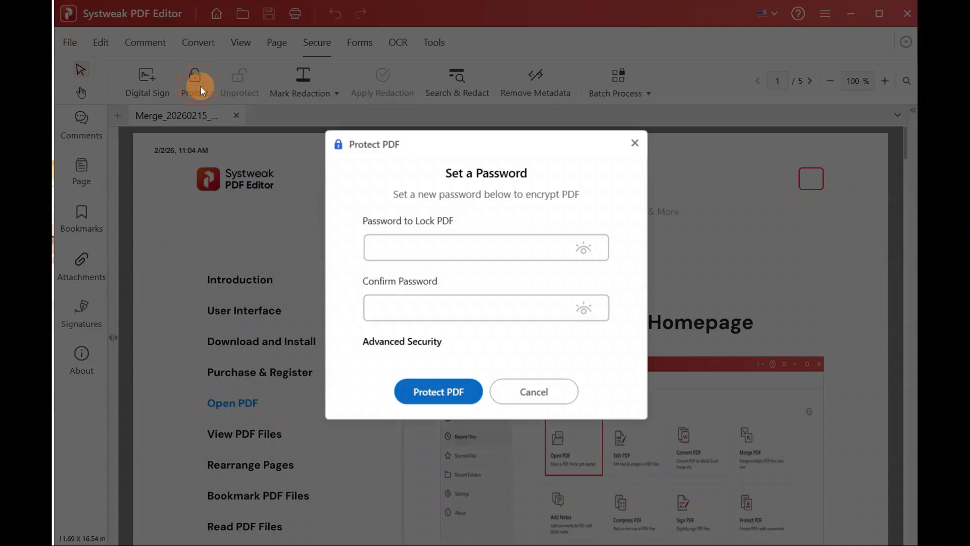
{"action": "left_click", "coordinate": [421, 254]}
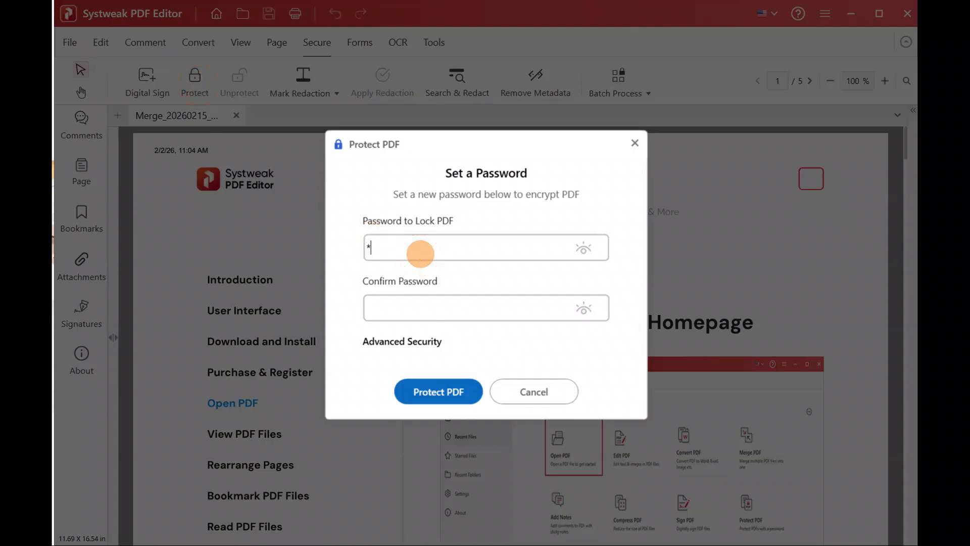
{"action": "left_click", "coordinate": [432, 309]}
{"action": "type", "text": "*"}
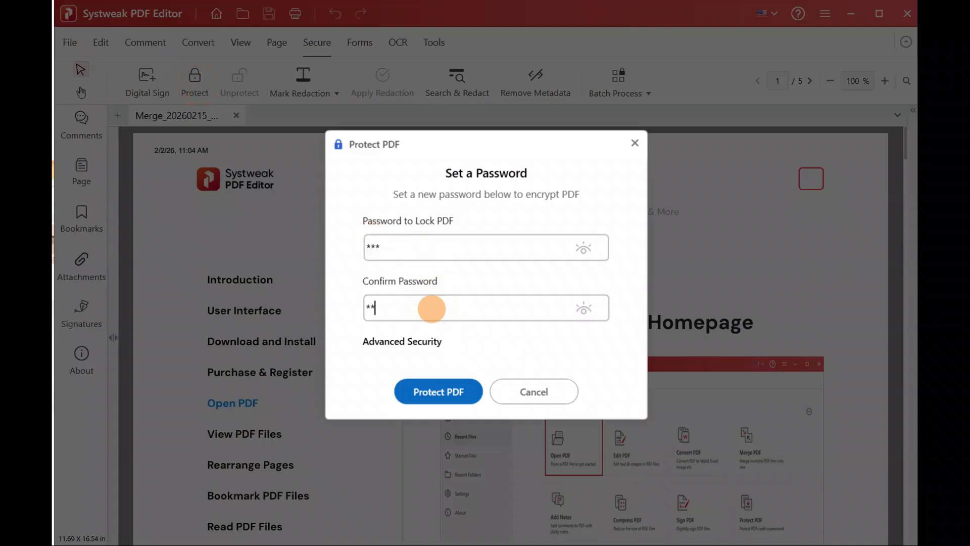
{"action": "type", "text": "**"}
{"action": "left_click", "coordinate": [449, 395]}
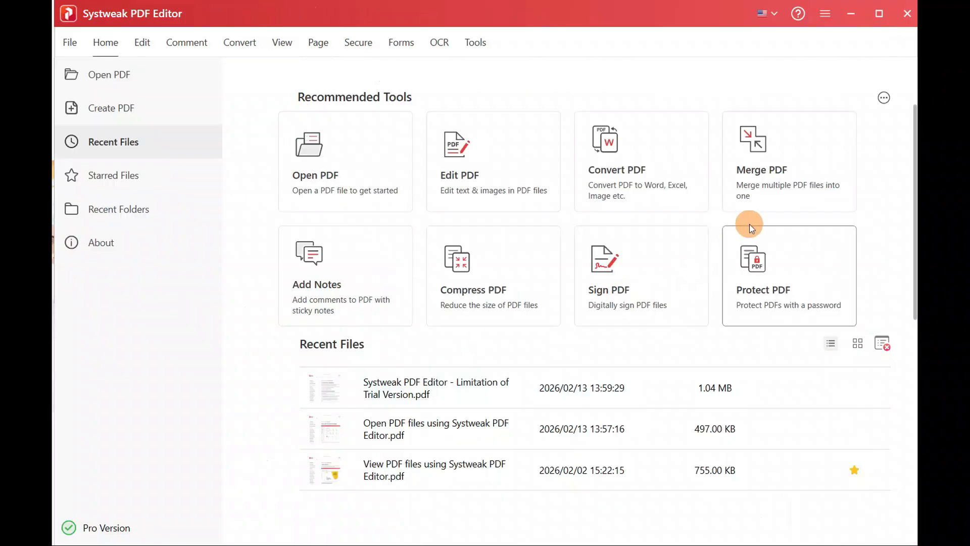
Step: Add the Open PDF files and Rearrange PDF pages guides to a new Merge PDF list
{"action": "left_click", "coordinate": [774, 193]}
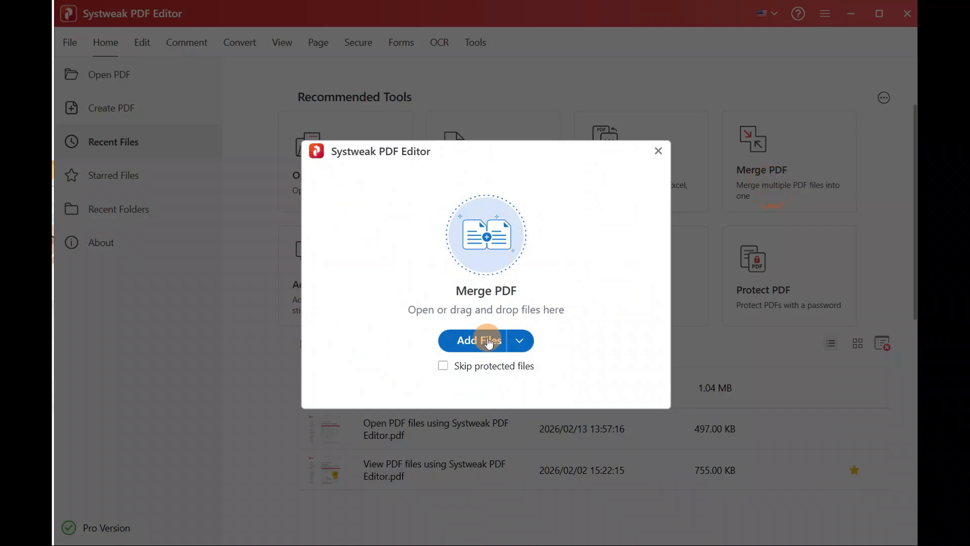
{"action": "left_click", "coordinate": [522, 342]}
{"action": "left_click", "coordinate": [482, 369]}
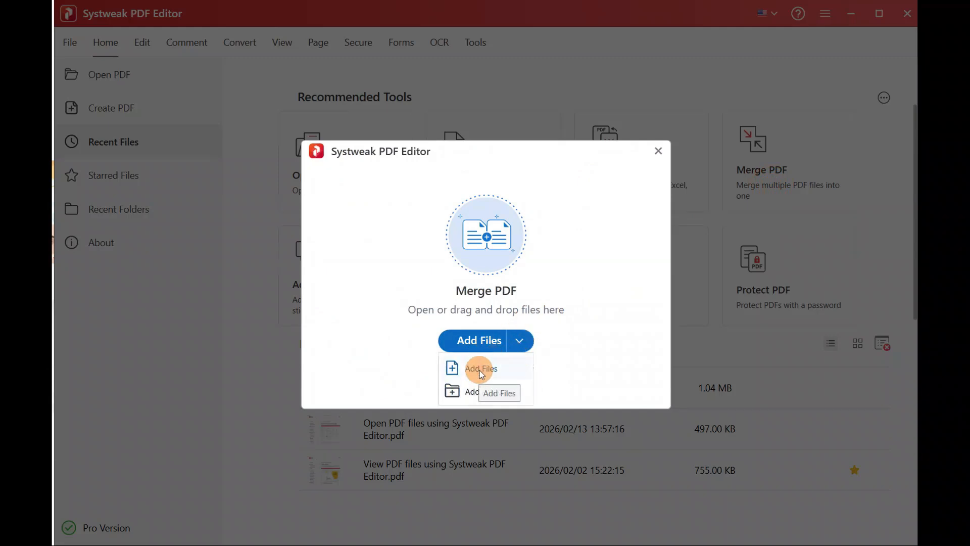
{"action": "left_click", "coordinate": [469, 369]}
{"action": "double_click", "coordinate": [460, 251]}
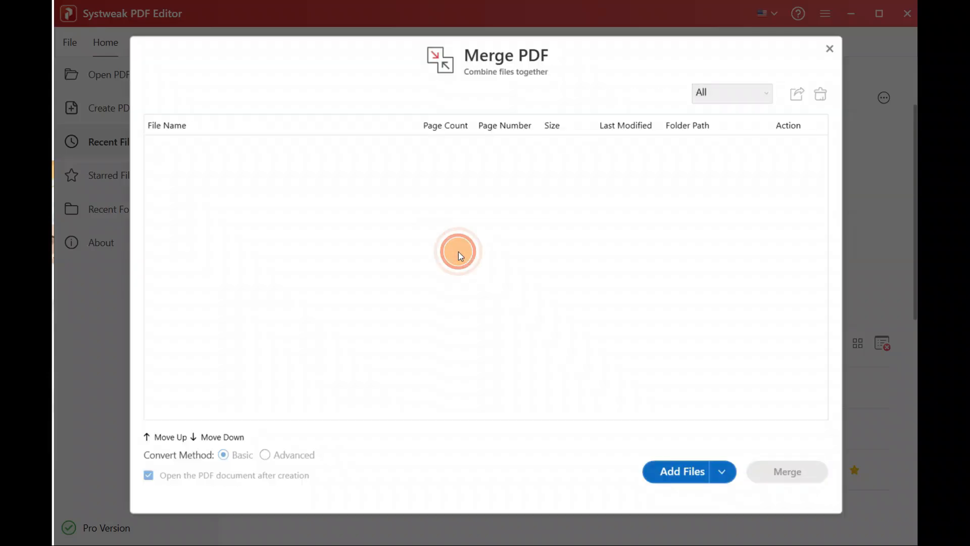
{"action": "left_click", "coordinate": [671, 463]}
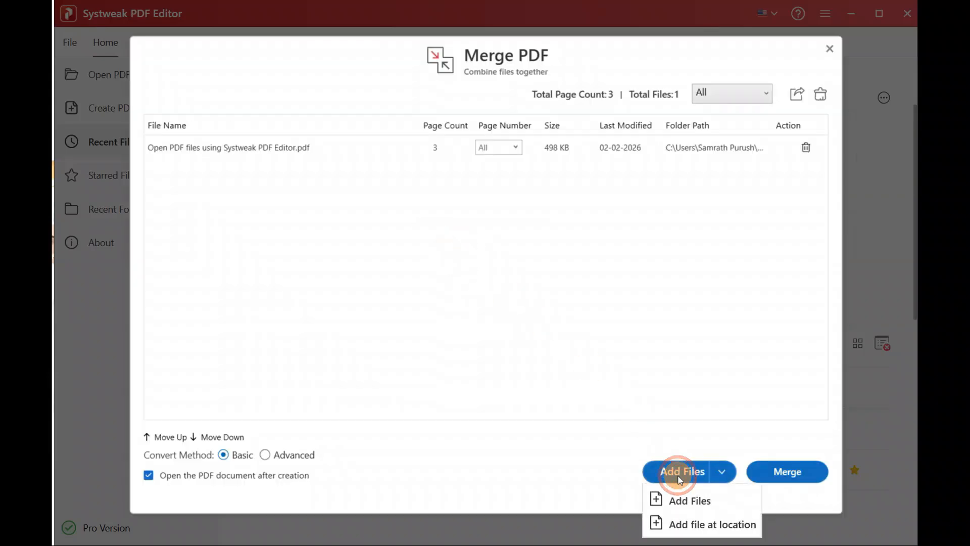
{"action": "left_click", "coordinate": [682, 505]}
{"action": "double_click", "coordinate": [365, 167]}
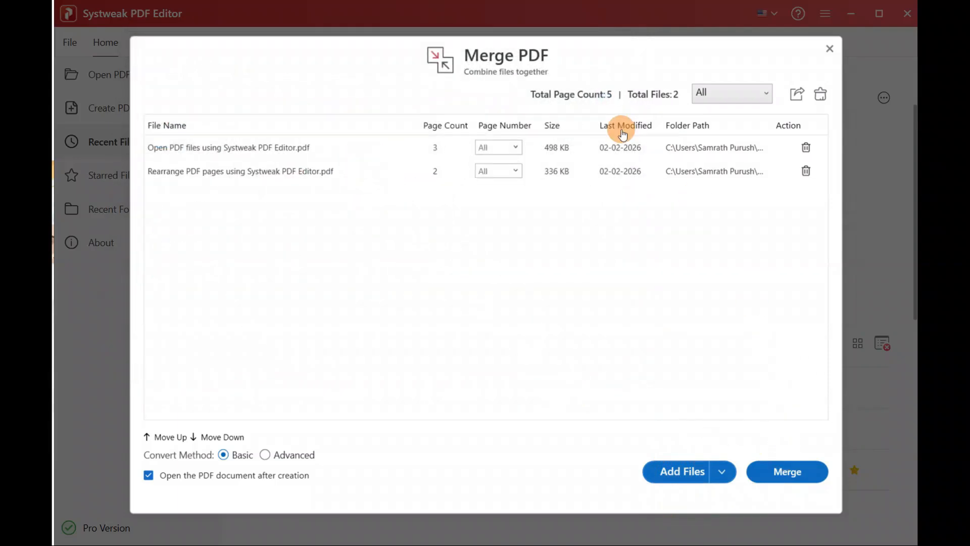
Step: Try specific page ranges, then set both files' Page Number back to All
{"action": "left_click", "coordinate": [514, 147]}
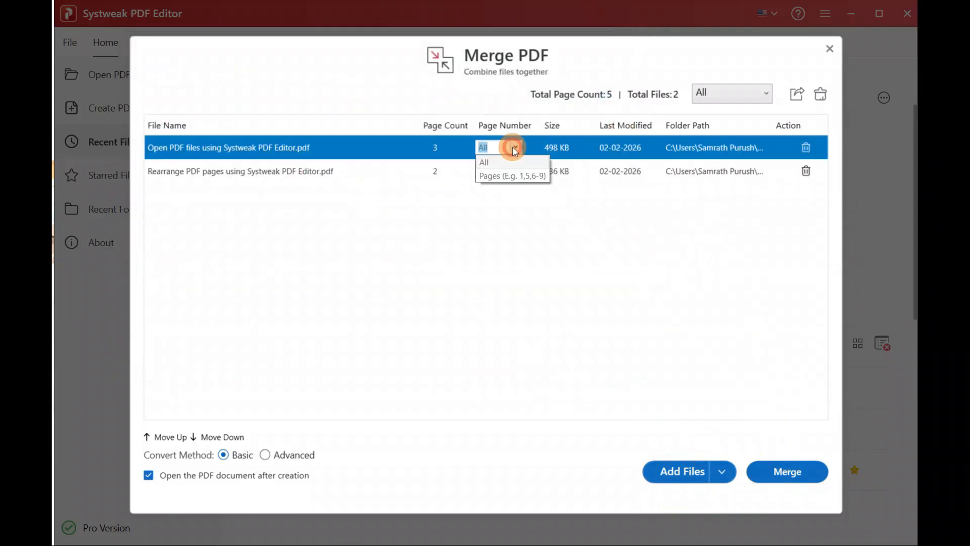
{"action": "left_click", "coordinate": [507, 176]}
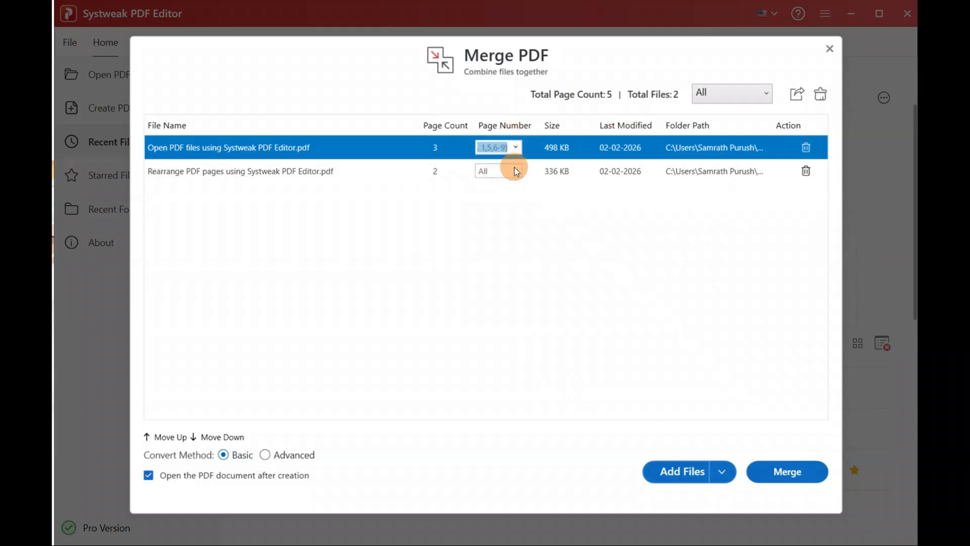
{"action": "left_click", "coordinate": [514, 170]}
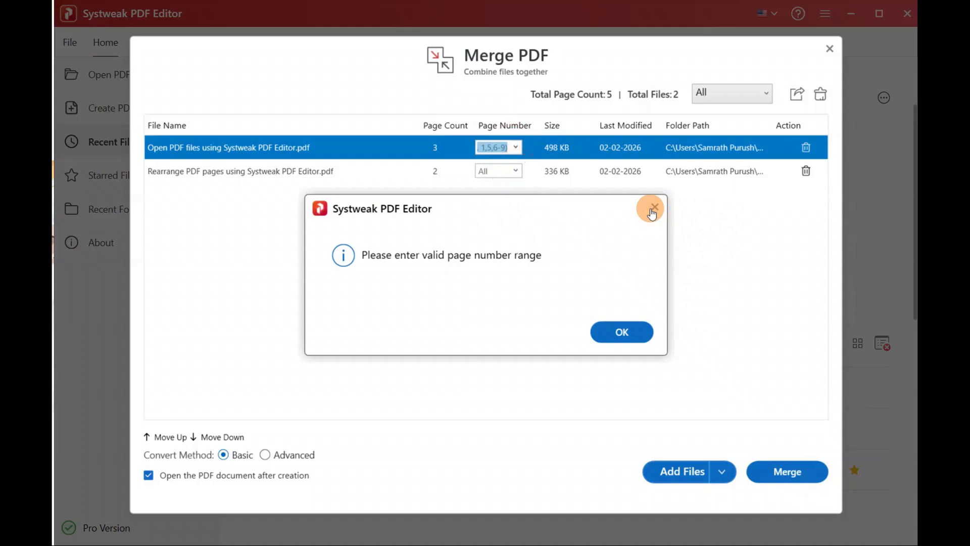
{"action": "left_click", "coordinate": [653, 209]}
{"action": "left_click", "coordinate": [510, 171]}
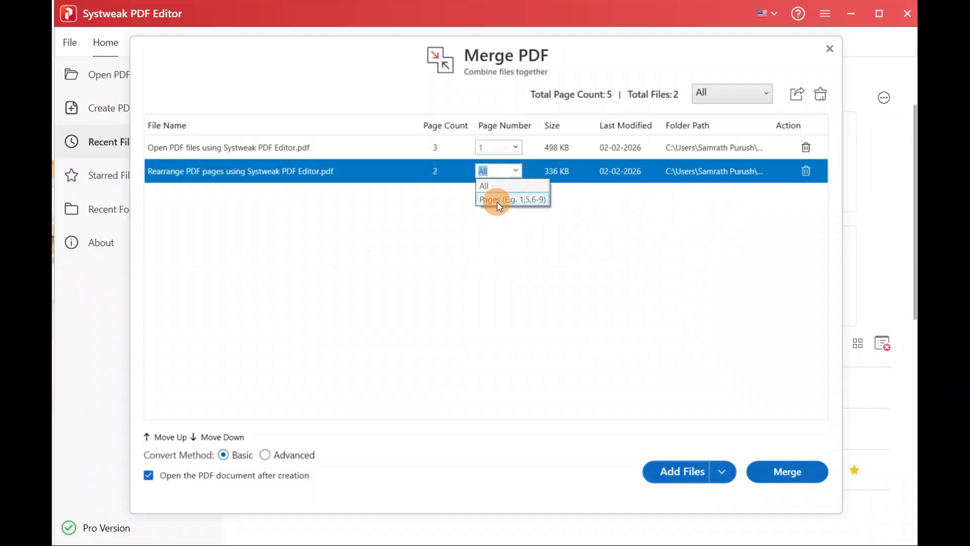
{"action": "left_click", "coordinate": [497, 200]}
{"action": "left_click", "coordinate": [515, 147]}
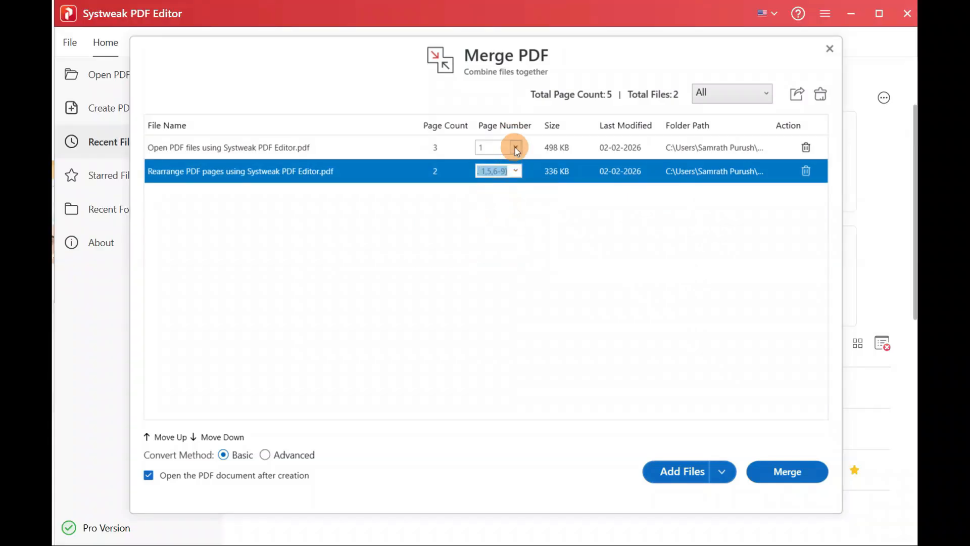
{"action": "left_click", "coordinate": [624, 336]}
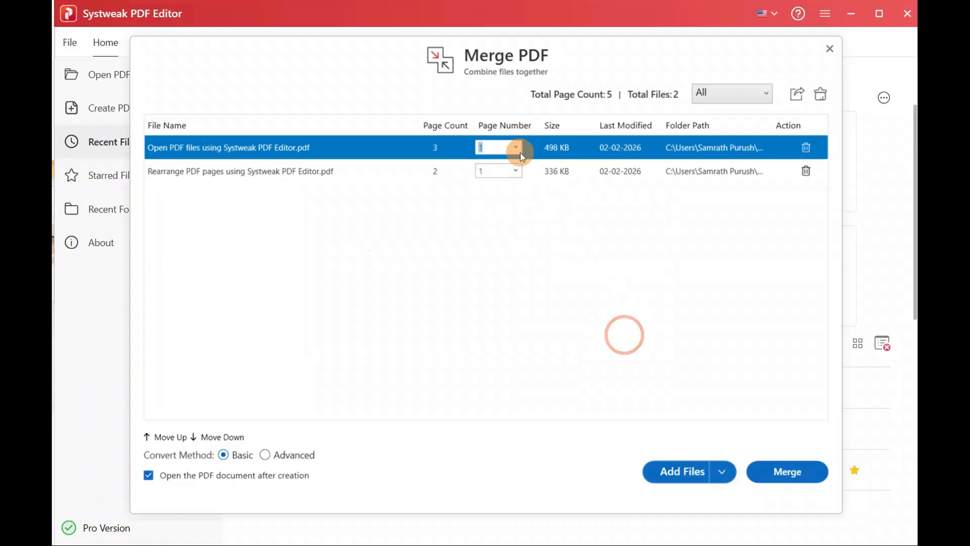
{"action": "left_click", "coordinate": [499, 161]}
{"action": "left_click", "coordinate": [517, 170]}
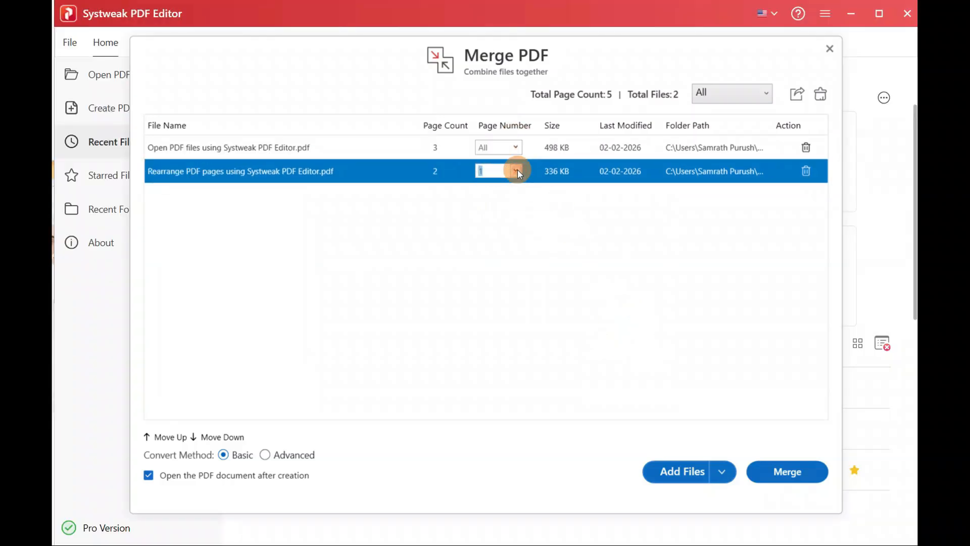
{"action": "left_click", "coordinate": [498, 186]}
Step: Filter the file list to Protected files, then back to All
{"action": "left_click", "coordinate": [757, 94]}
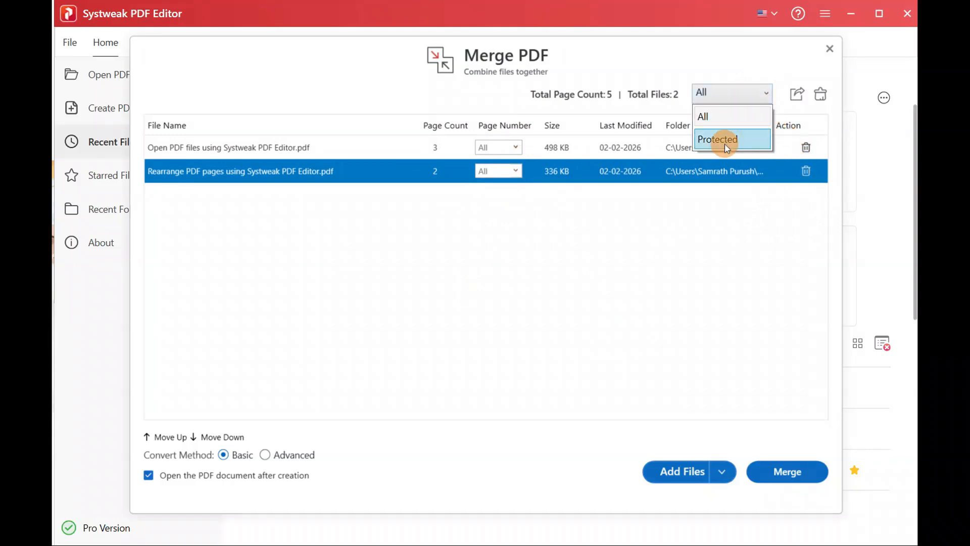
{"action": "left_click", "coordinate": [723, 145]}
{"action": "left_click", "coordinate": [732, 98]}
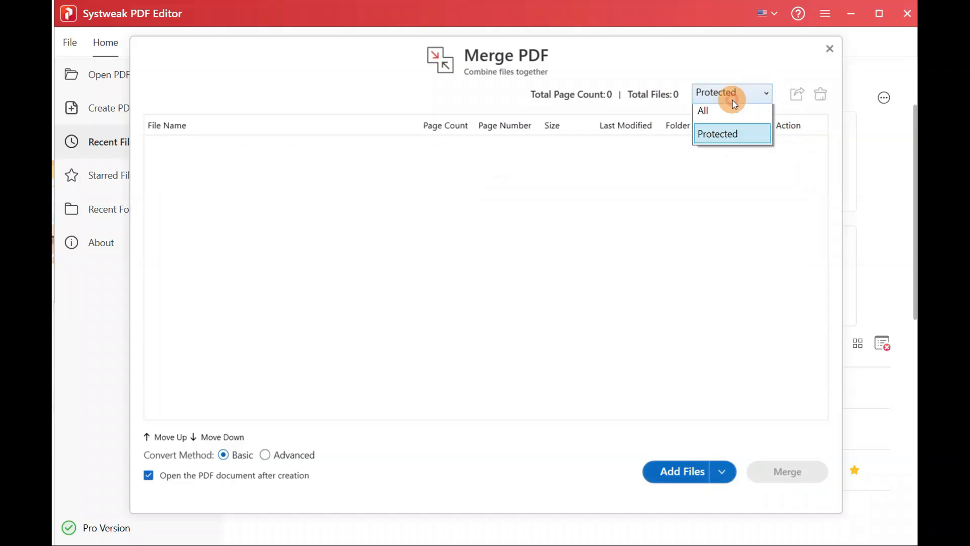
{"action": "left_click", "coordinate": [716, 117]}
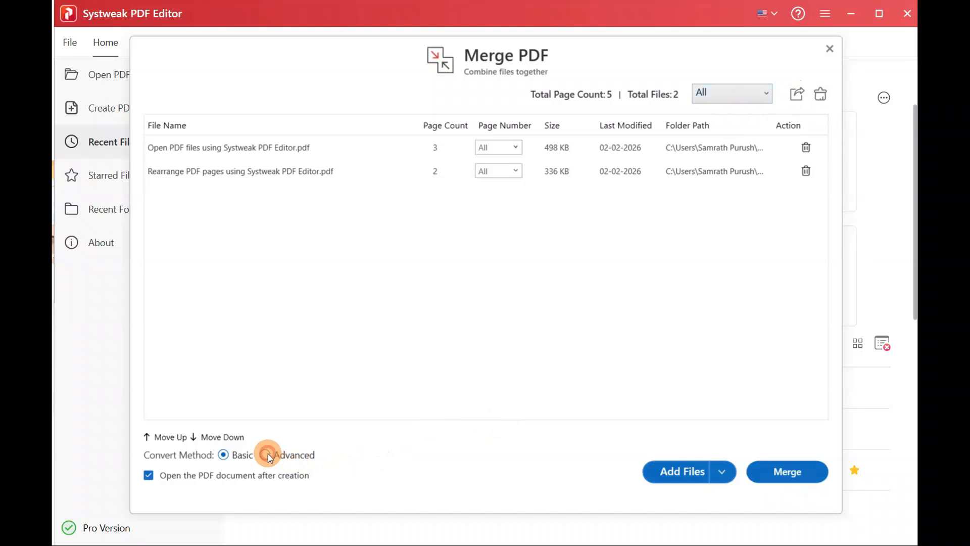
Step: Merge using the Advanced method, keeping 'Open the PDF document after creation' checked
{"action": "left_click", "coordinate": [224, 455]}
{"action": "left_click", "coordinate": [266, 455]}
{"action": "left_click", "coordinate": [148, 476]}
{"action": "left_click", "coordinate": [148, 476]}
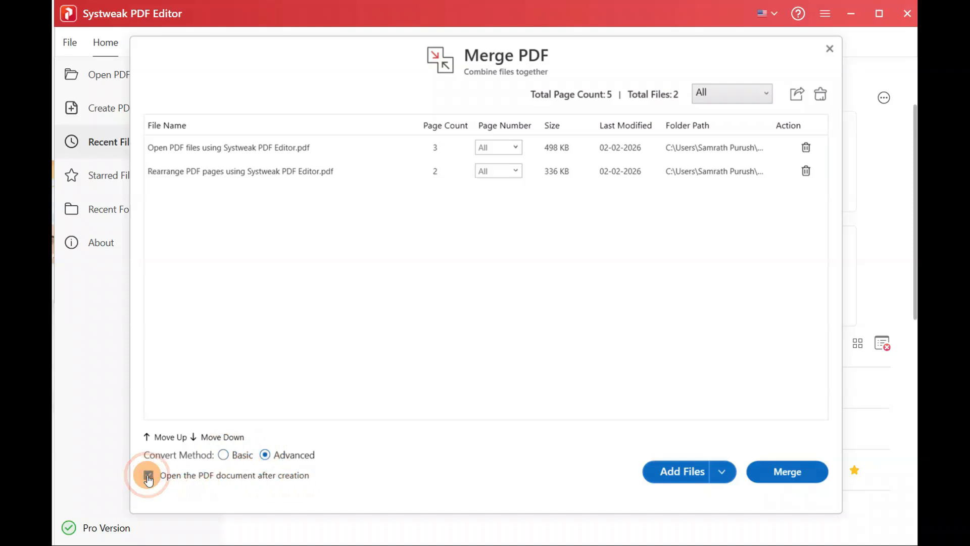
{"action": "left_click", "coordinate": [790, 471]}
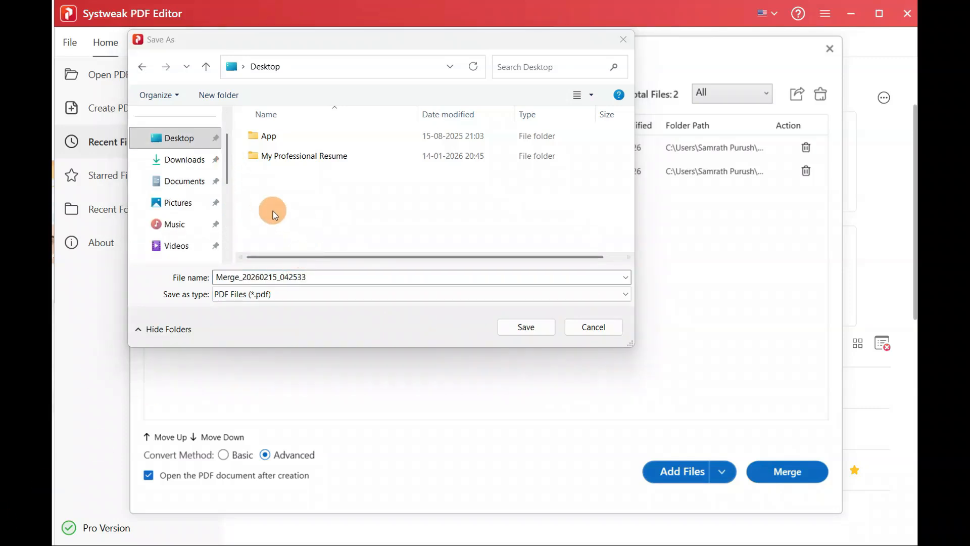
Step: Save the merged PDF in Pictures\PDF Editor and scroll through the 5-page result
{"action": "left_click", "coordinate": [171, 202]}
{"action": "double_click", "coordinate": [357, 145]}
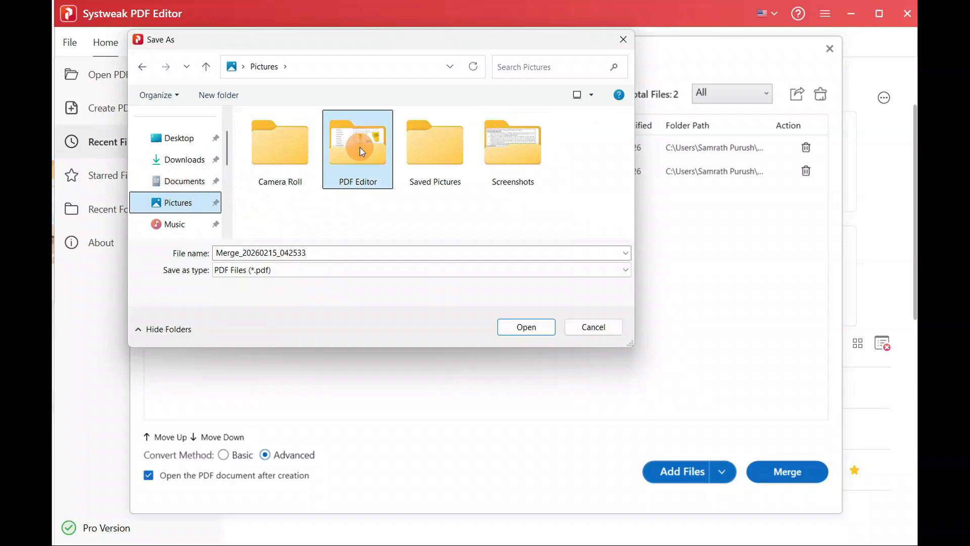
{"action": "left_click", "coordinate": [526, 326]}
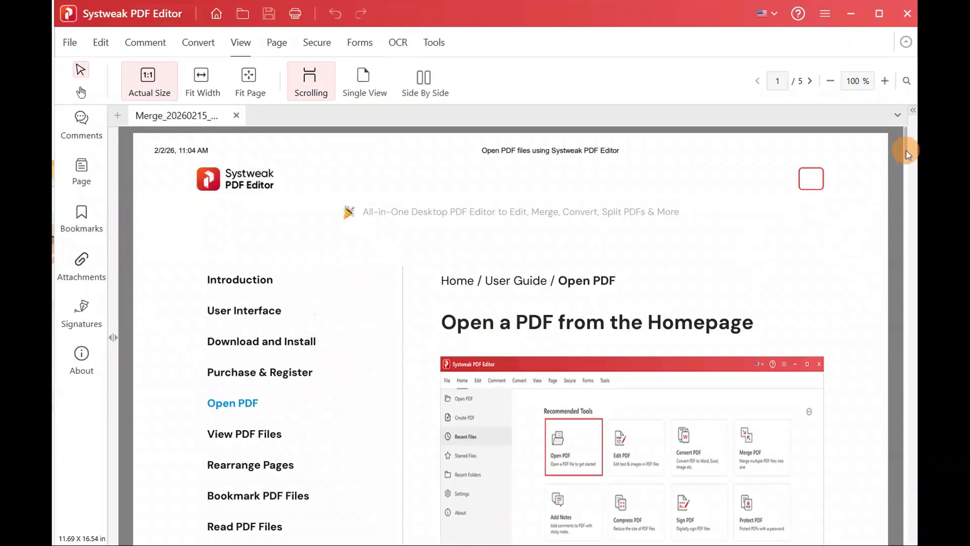
{"action": "left_click_drag", "start_coordinate": [904, 144], "coordinate": [903, 48]}
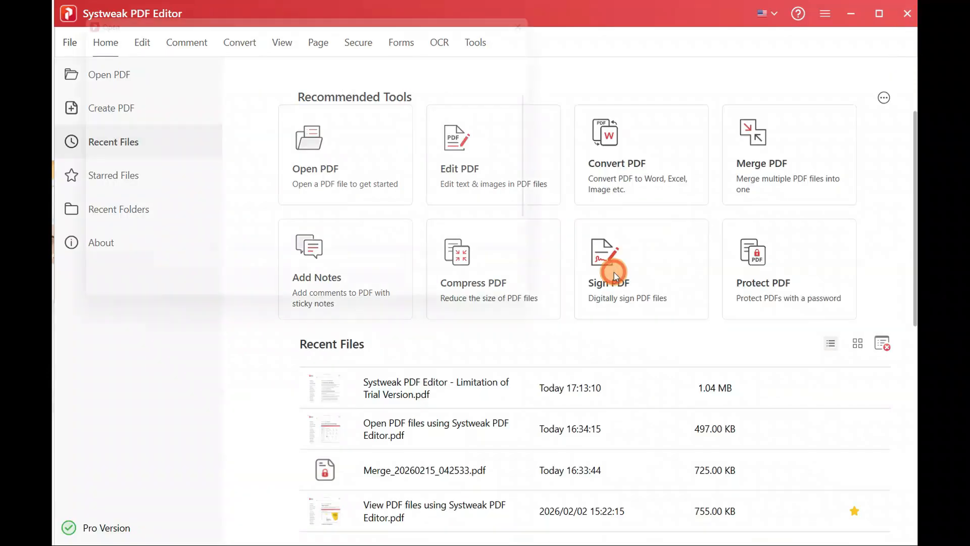
Step: Open the trial version limitations PDF for signing and replace the existing saved signature
{"action": "left_click", "coordinate": [614, 271]}
{"action": "double_click", "coordinate": [450, 158]}
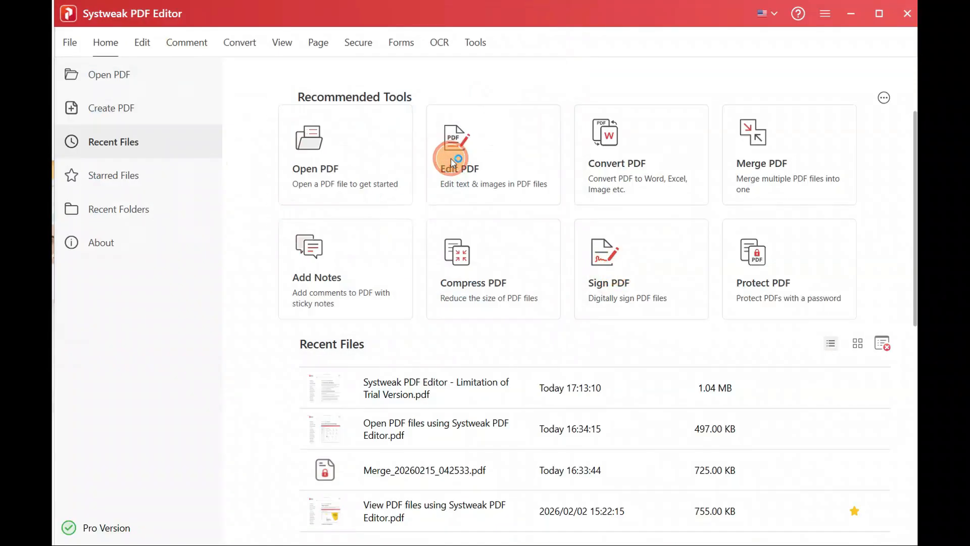
{"action": "left_click", "coordinate": [382, 91]}
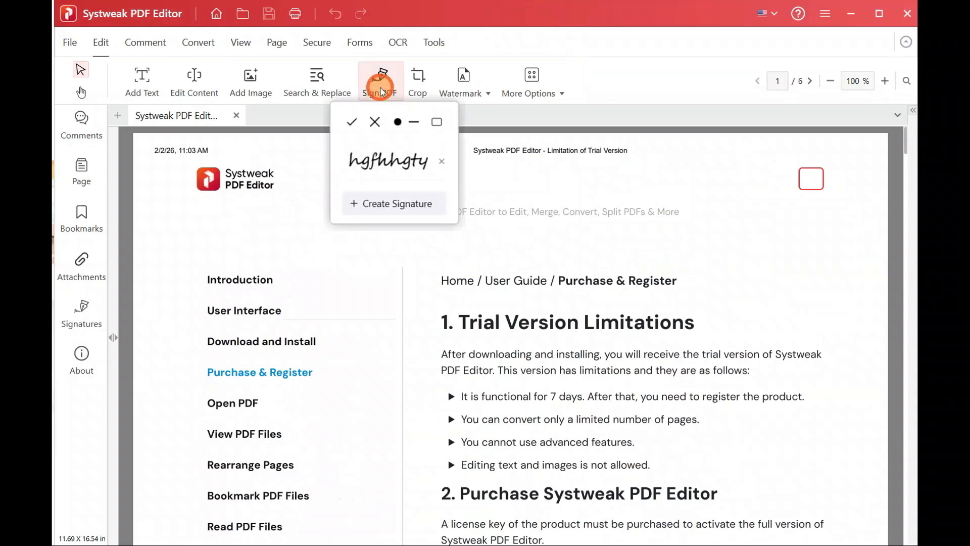
{"action": "left_click", "coordinate": [442, 161]}
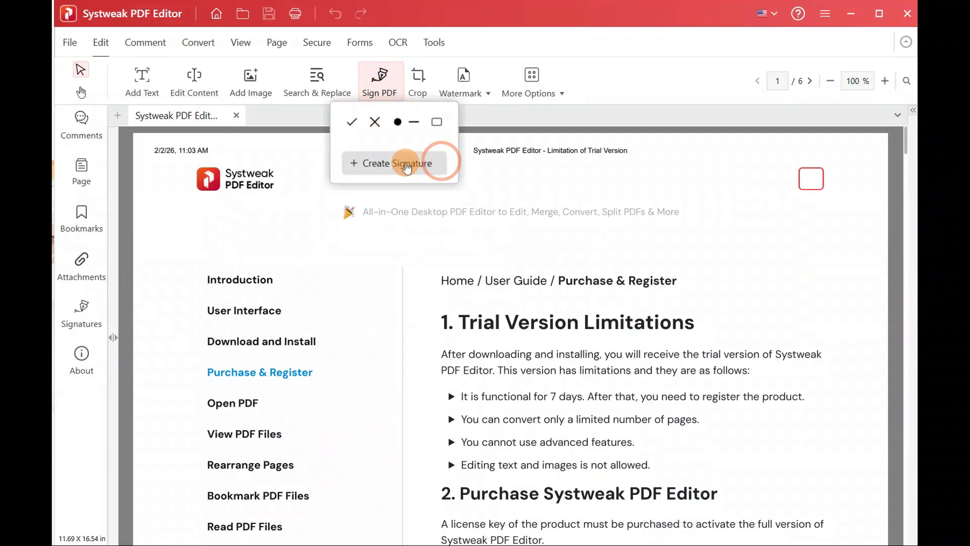
{"action": "left_click", "coordinate": [413, 164]}
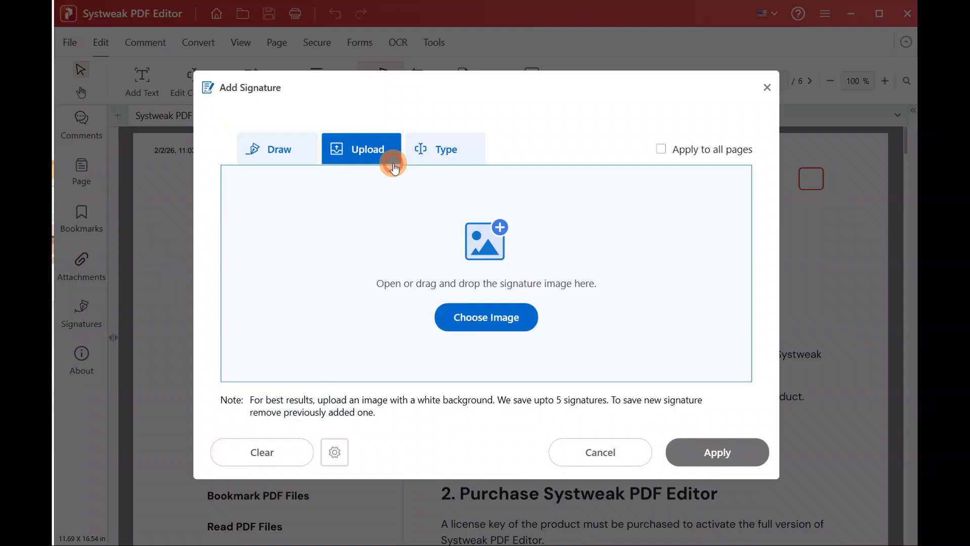
Step: Sketch and clear a drawn signature, cancel an image upload, then choose the Type method
{"action": "left_click", "coordinate": [270, 149]}
{"action": "mouse_move", "coordinate": [382, 261]}
{"action": "left_mouse_down"}
{"action": "mouse_move", "coordinate": [434, 248]}
{"action": "mouse_move", "coordinate": [447, 281]}
{"action": "left_mouse_up"}
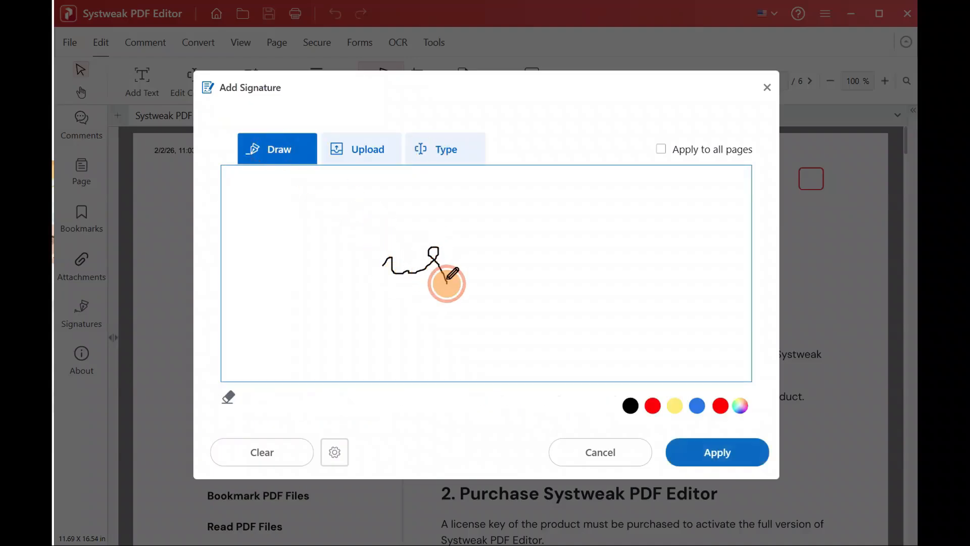
{"action": "left_click", "coordinate": [254, 452]}
{"action": "left_click", "coordinate": [357, 158]}
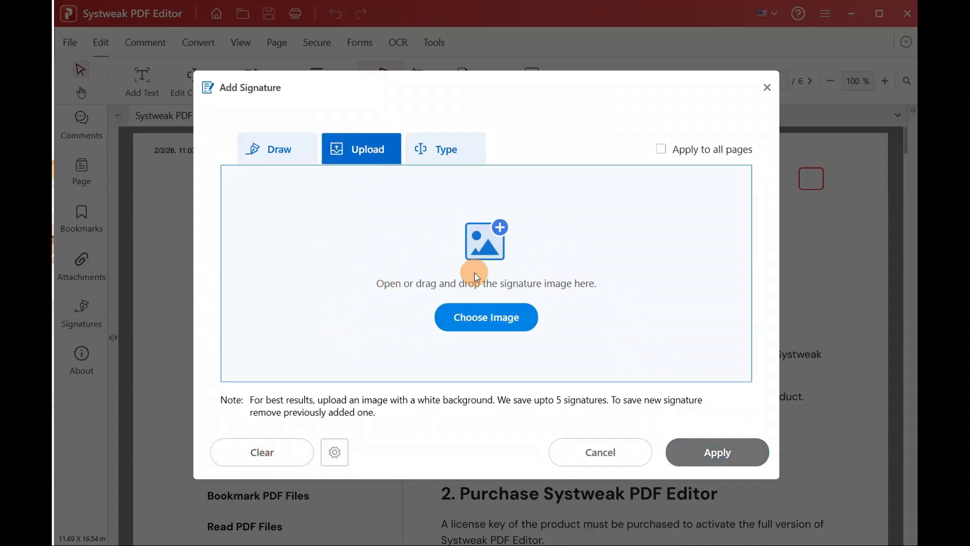
{"action": "left_click", "coordinate": [482, 310]}
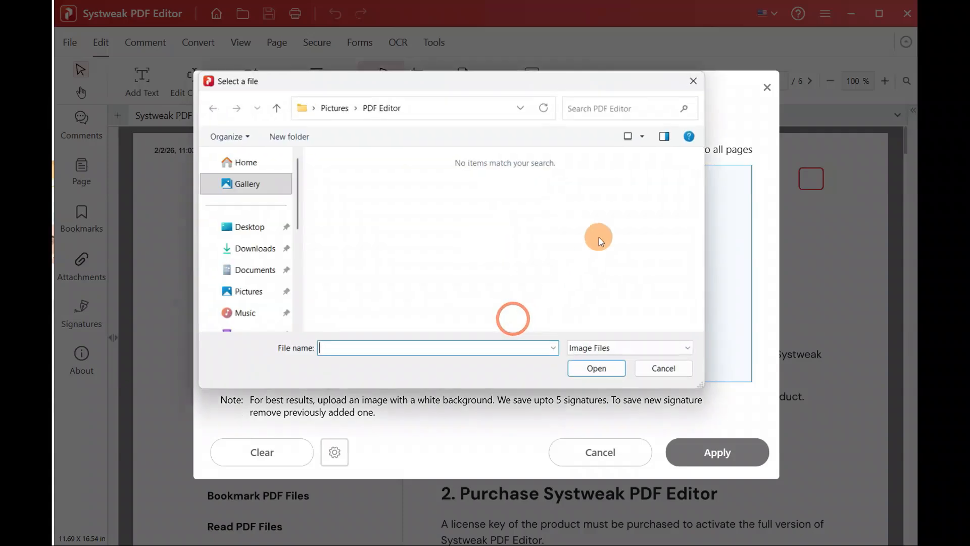
{"action": "left_click", "coordinate": [693, 82]}
{"action": "left_click", "coordinate": [454, 150]}
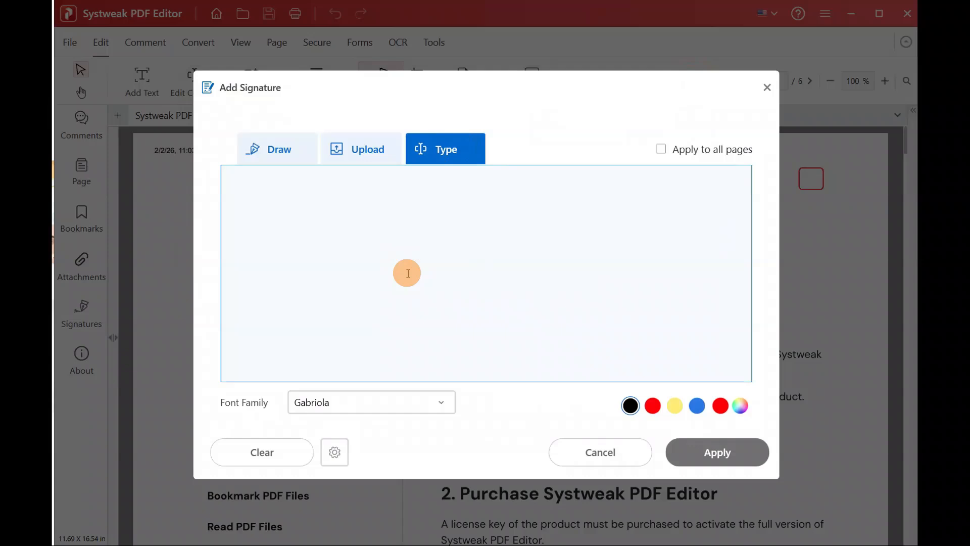
Step: Type the signature 'ghtrfgg' and set its font to Segoe Script
{"action": "type", "text": "ghtrfgg"}
{"action": "left_click", "coordinate": [328, 404]}
{"action": "left_click", "coordinate": [331, 448]}
{"action": "left_click", "coordinate": [400, 408]}
{"action": "left_click", "coordinate": [317, 438]}
{"action": "left_click", "coordinate": [373, 408]}
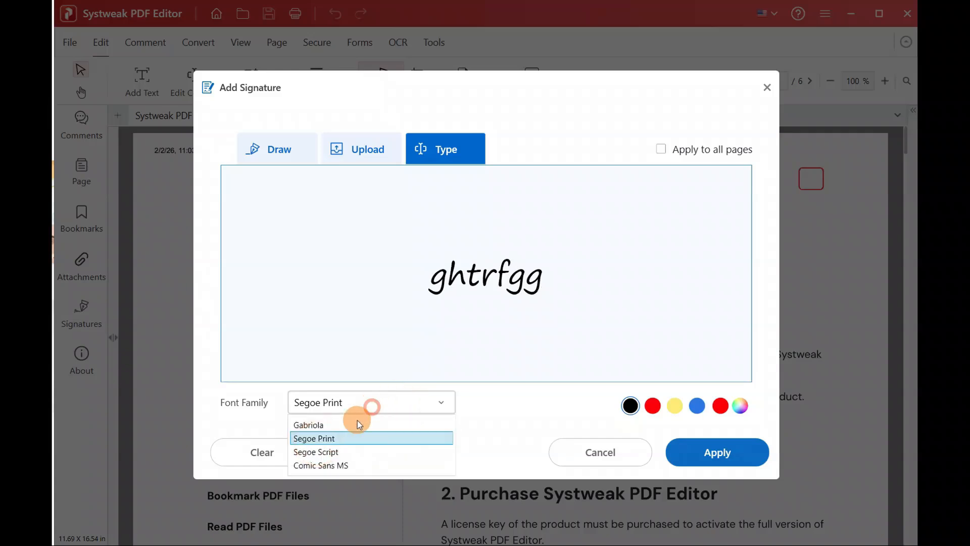
{"action": "left_click", "coordinate": [322, 455]}
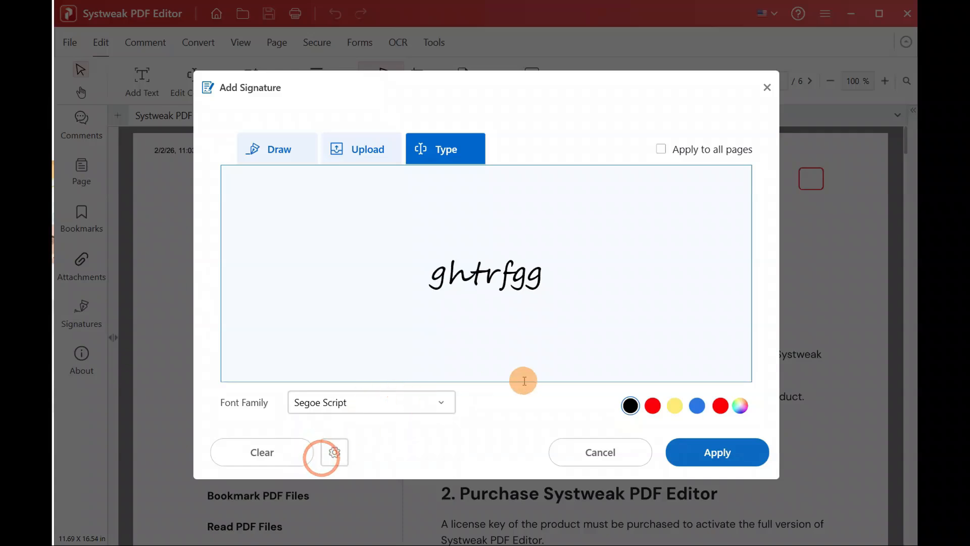
Step: Colour the signature dark green and apply it to all pages
{"action": "left_click", "coordinate": [656, 406]}
{"action": "left_click", "coordinate": [697, 405]}
{"action": "left_click", "coordinate": [732, 407]}
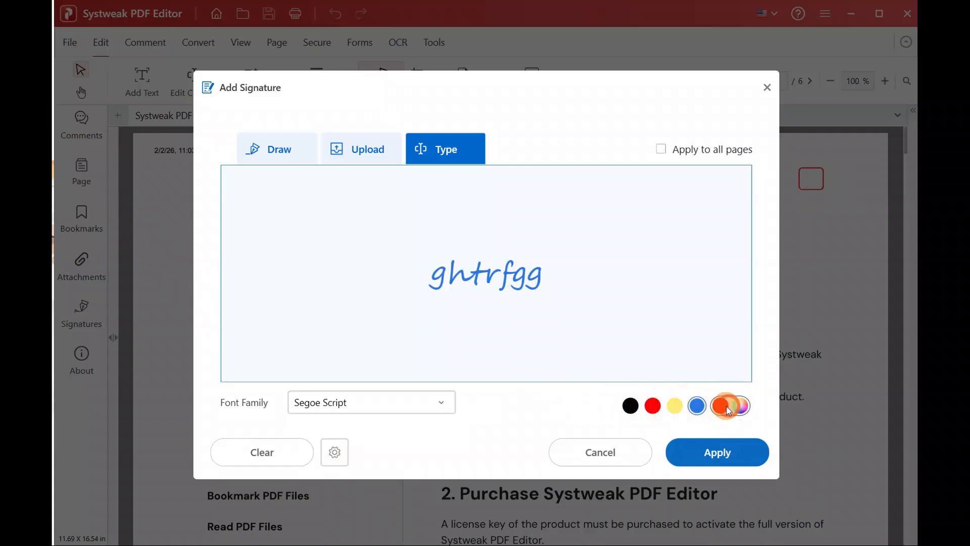
{"action": "left_click", "coordinate": [725, 407]}
{"action": "left_click", "coordinate": [395, 194]}
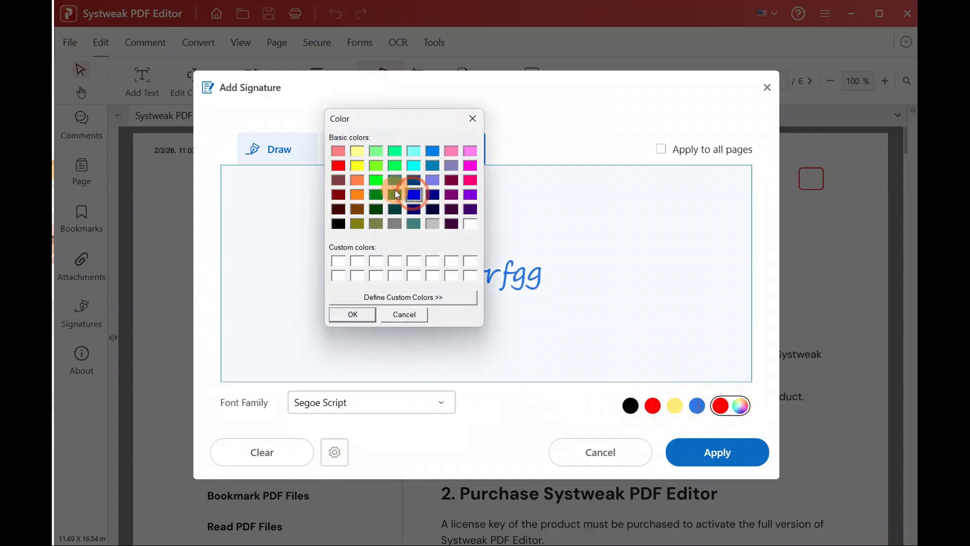
{"action": "left_click", "coordinate": [352, 314]}
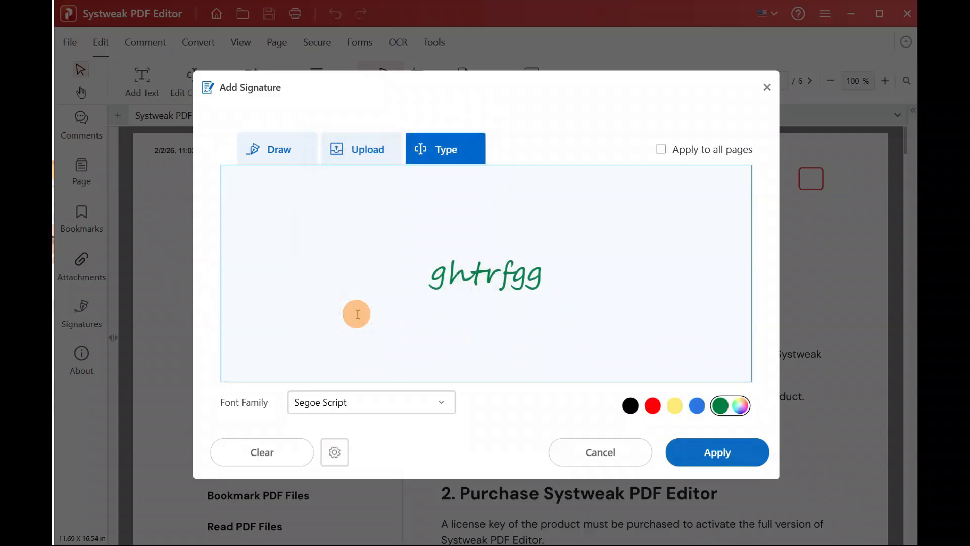
{"action": "left_click", "coordinate": [662, 150]}
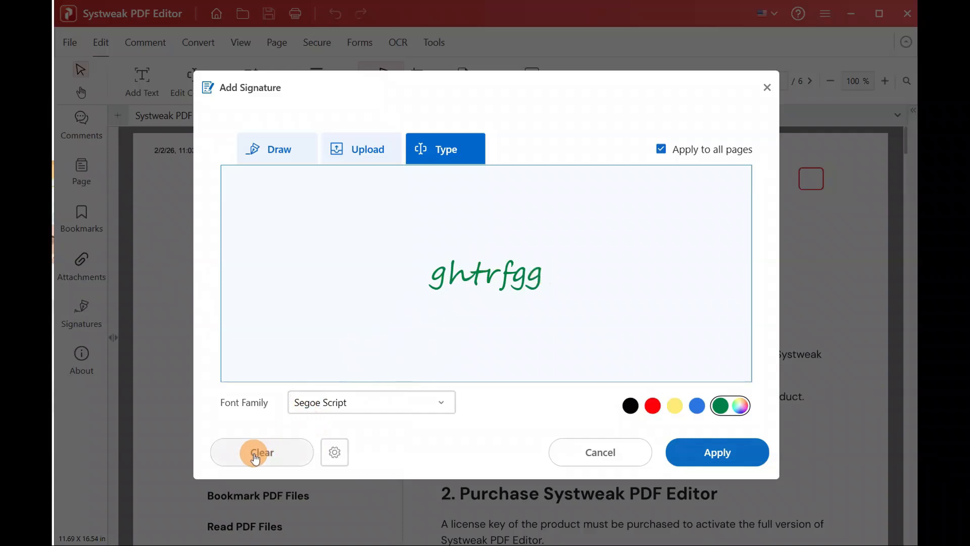
{"action": "left_click", "coordinate": [333, 457]}
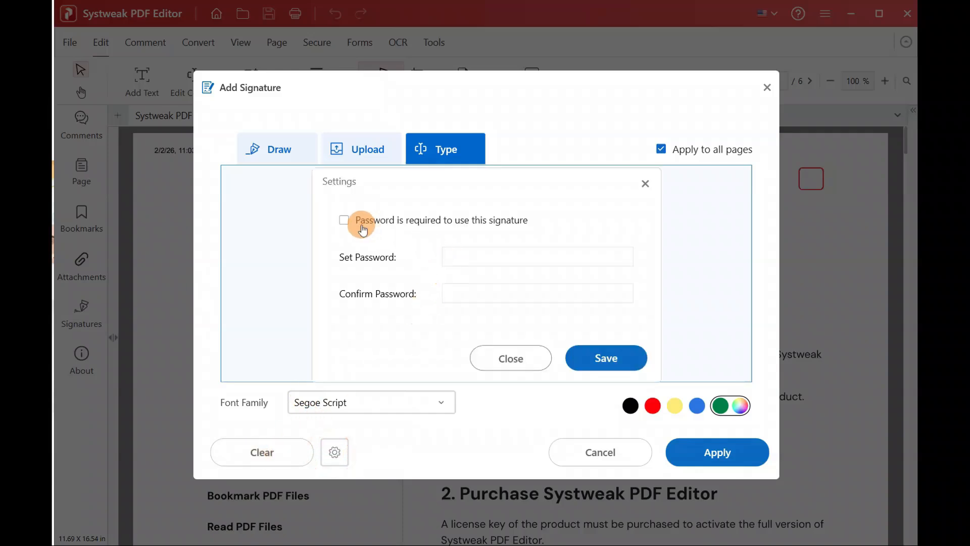
Step: Require a password for the signature, entering and confirming it, and save the settings
{"action": "left_click", "coordinate": [345, 220]}
{"action": "left_click", "coordinate": [455, 256]}
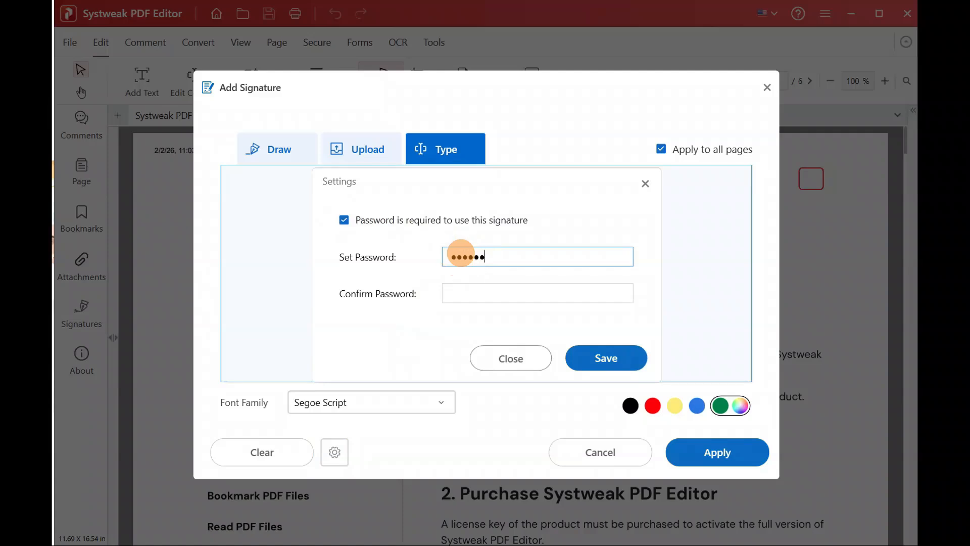
{"action": "left_click", "coordinate": [479, 285]}
{"action": "type", "text": "123456"}
{"action": "left_click", "coordinate": [624, 366]}
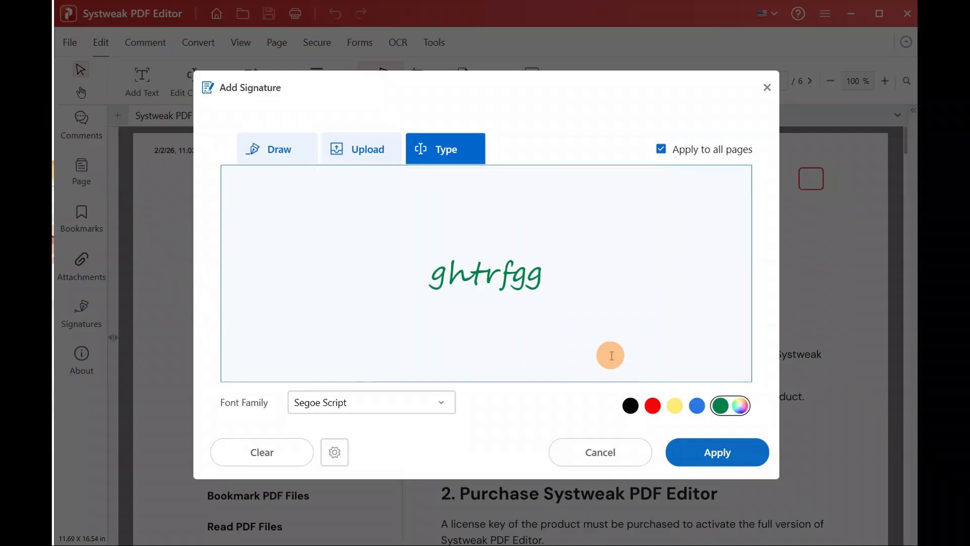
Step: Apply the signature to the document, supplying its password at the prompt
{"action": "left_click", "coordinate": [714, 452]}
{"action": "left_click", "coordinate": [487, 273]}
{"action": "type", "text": "12"}
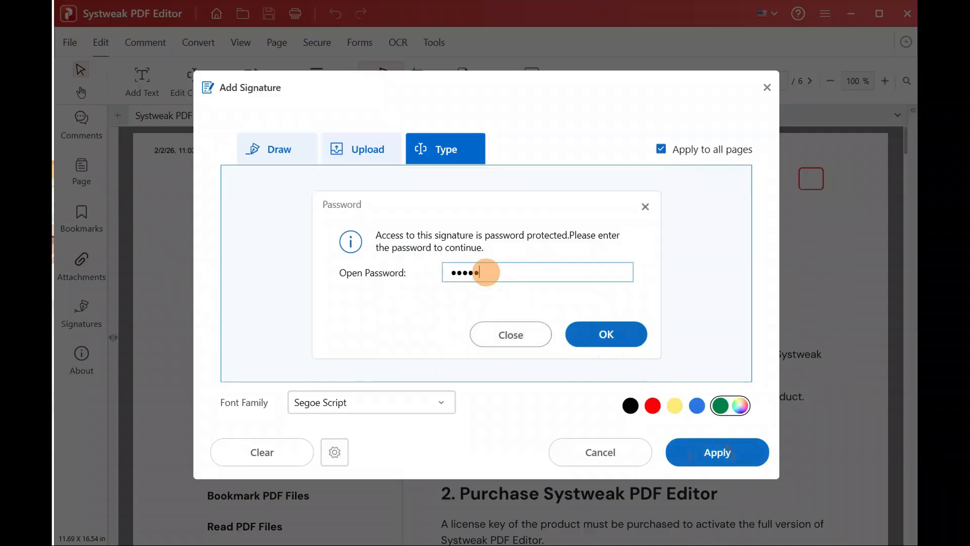
{"action": "type", "text": "3456"}
{"action": "left_click", "coordinate": [612, 334]}
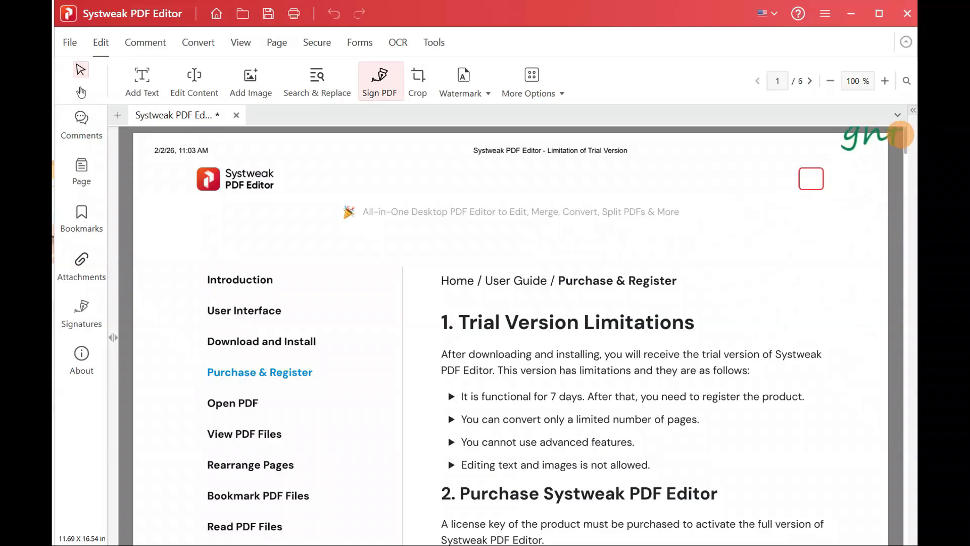
Step: Place the signature starting on page 2, then shrink and nudge it on page 6
{"action": "left_click_drag", "start_coordinate": [907, 140], "coordinate": [906, 258]}
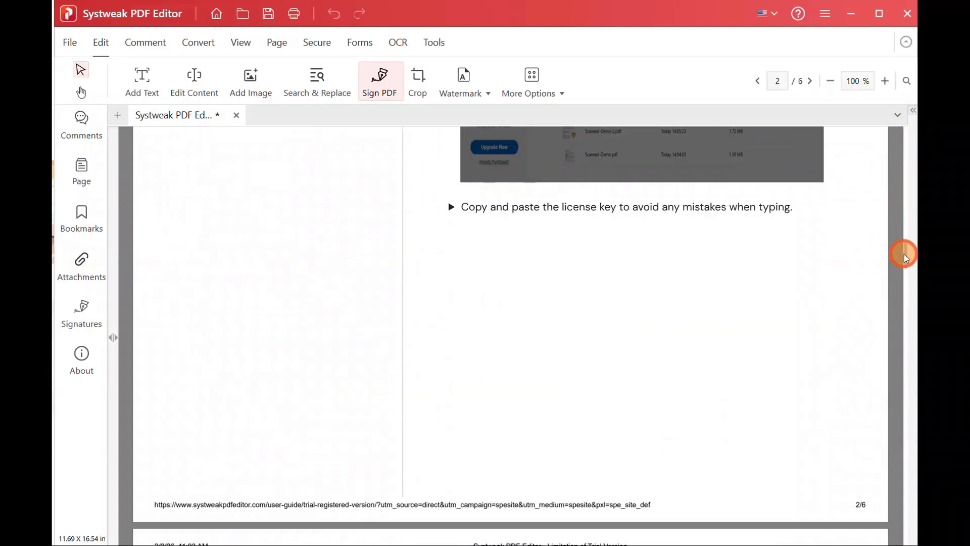
{"action": "left_click", "coordinate": [768, 293]}
{"action": "left_click_drag", "start_coordinate": [906, 262], "coordinate": [901, 534]}
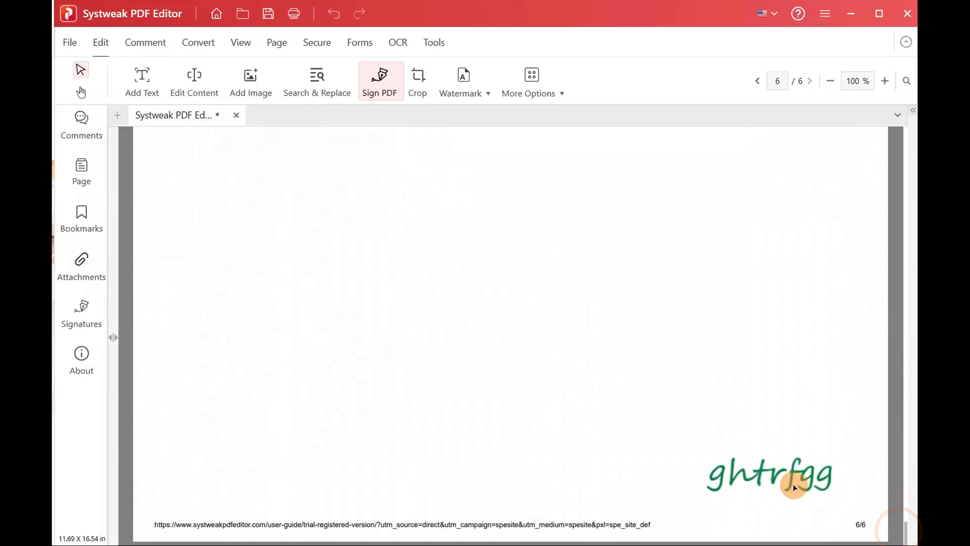
{"action": "left_click", "coordinate": [824, 449]}
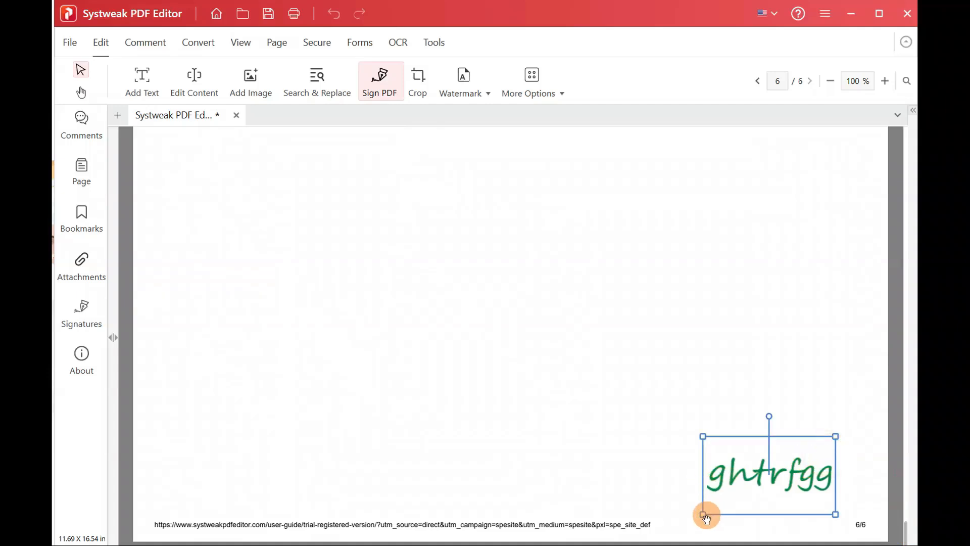
{"action": "left_click_drag", "start_coordinate": [703, 514], "coordinate": [740, 492]}
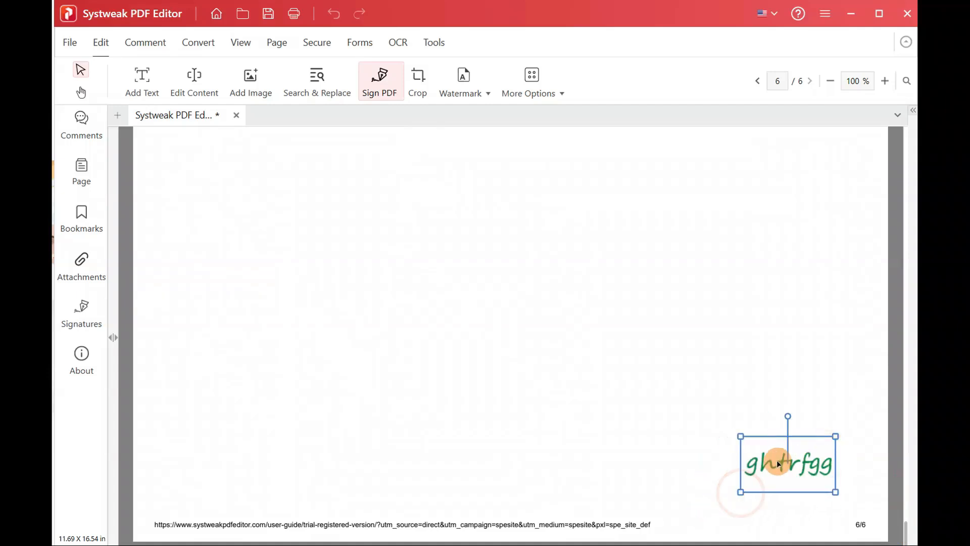
{"action": "left_click_drag", "start_coordinate": [779, 463], "coordinate": [774, 479]}
{"action": "left_click", "coordinate": [820, 371]}
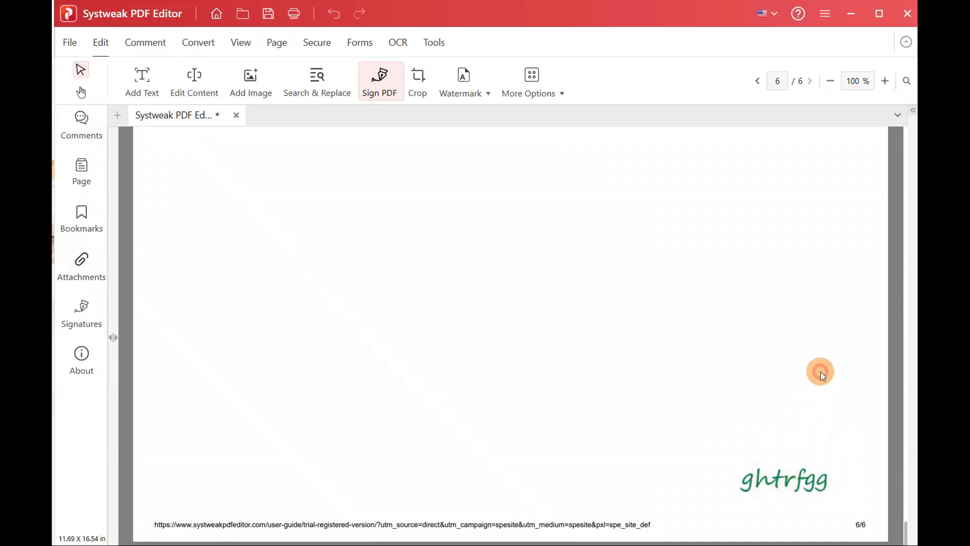
Step: Shrink the signature on pages 5 and 4 by dragging a corner handle
{"action": "left_click_drag", "start_coordinate": [906, 528], "coordinate": [907, 457]}
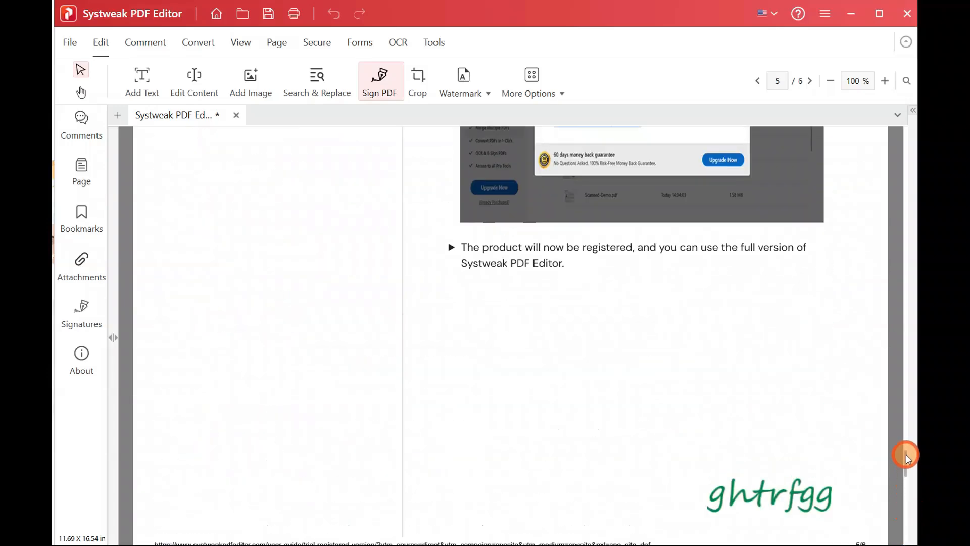
{"action": "left_click", "coordinate": [797, 492]}
{"action": "left_click_drag", "start_coordinate": [703, 457], "coordinate": [748, 485]}
{"action": "left_click", "coordinate": [822, 408]}
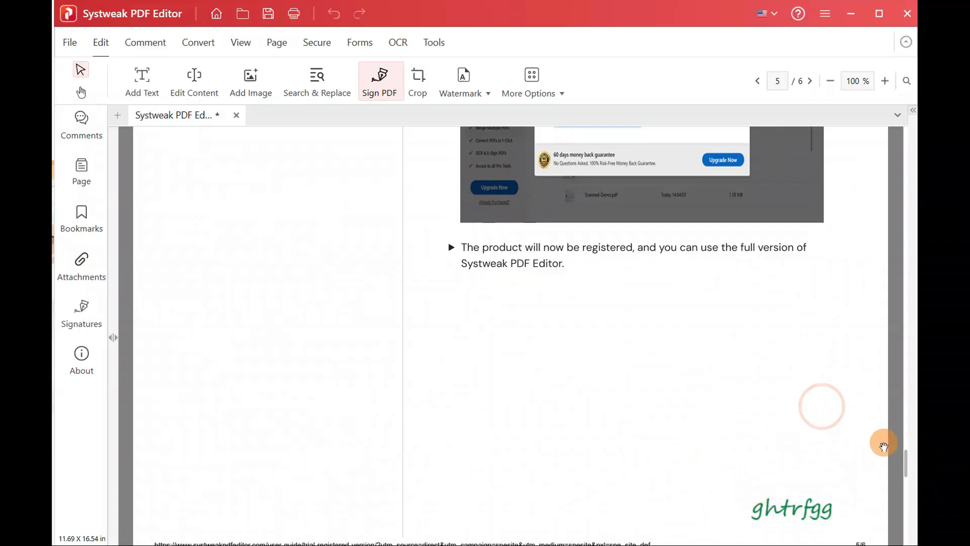
{"action": "mouse_move", "coordinate": [905, 462]}
{"action": "left_mouse_down"}
{"action": "mouse_move", "coordinate": [905, 385]}
{"action": "mouse_move", "coordinate": [905, 396]}
{"action": "left_mouse_up"}
{"action": "left_click", "coordinate": [795, 419]}
{"action": "mouse_move", "coordinate": [700, 382]}
{"action": "left_mouse_down"}
{"action": "mouse_move", "coordinate": [736, 407]}
{"action": "mouse_move", "coordinate": [734, 392]}
{"action": "left_mouse_up"}
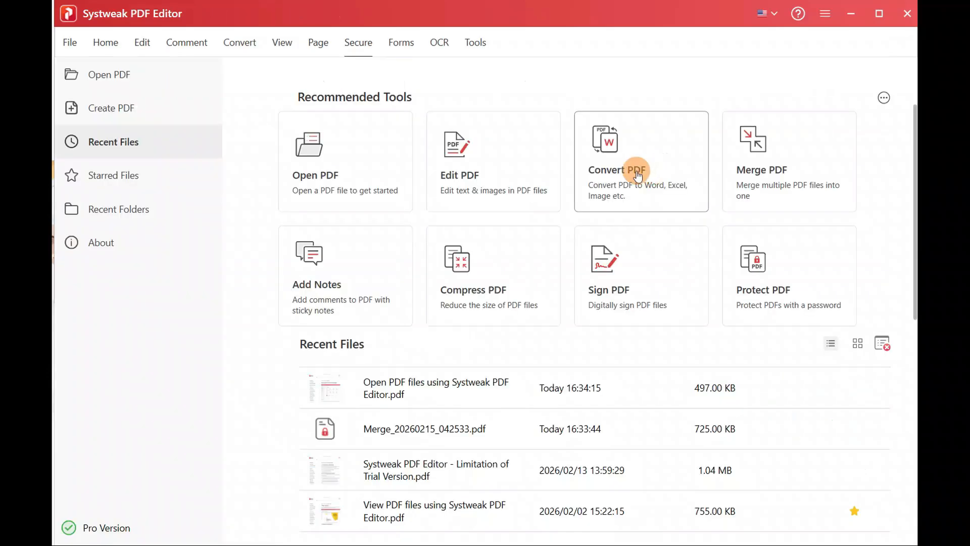
Step: Start a batch conversion, trying Excel(*.xls), PDF/A-3B and Image(*.png) as output formats
{"action": "left_click", "coordinate": [637, 174]}
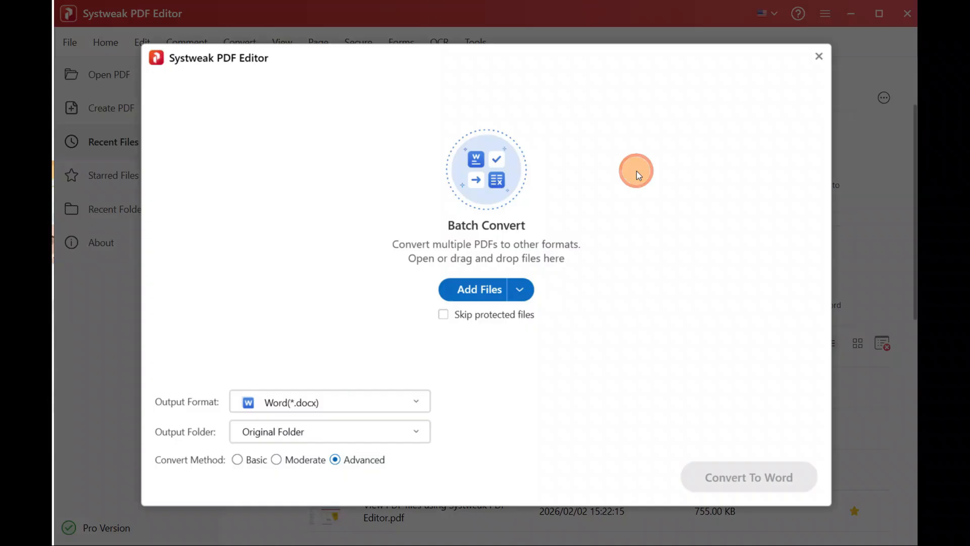
{"action": "left_click", "coordinate": [377, 405]}
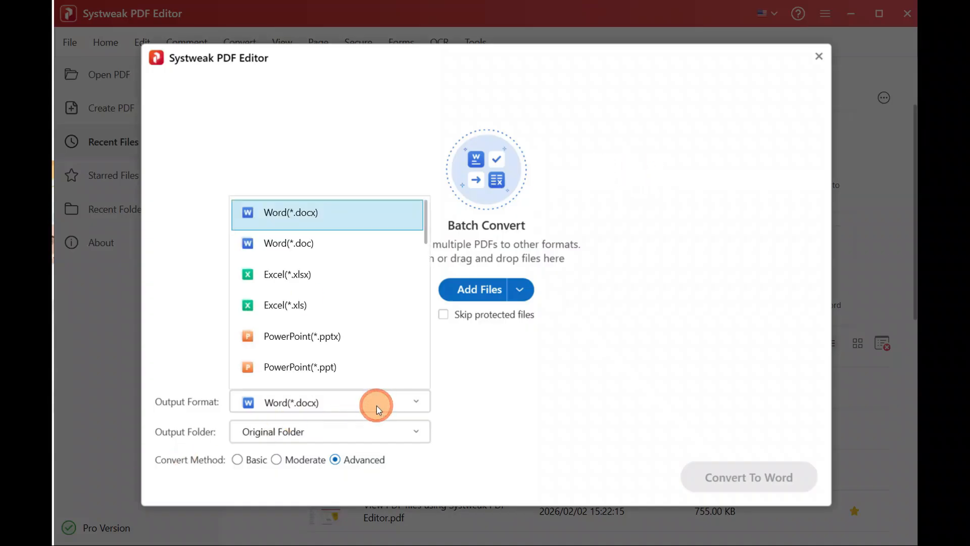
{"action": "left_click", "coordinate": [322, 299]}
{"action": "left_click", "coordinate": [369, 399]}
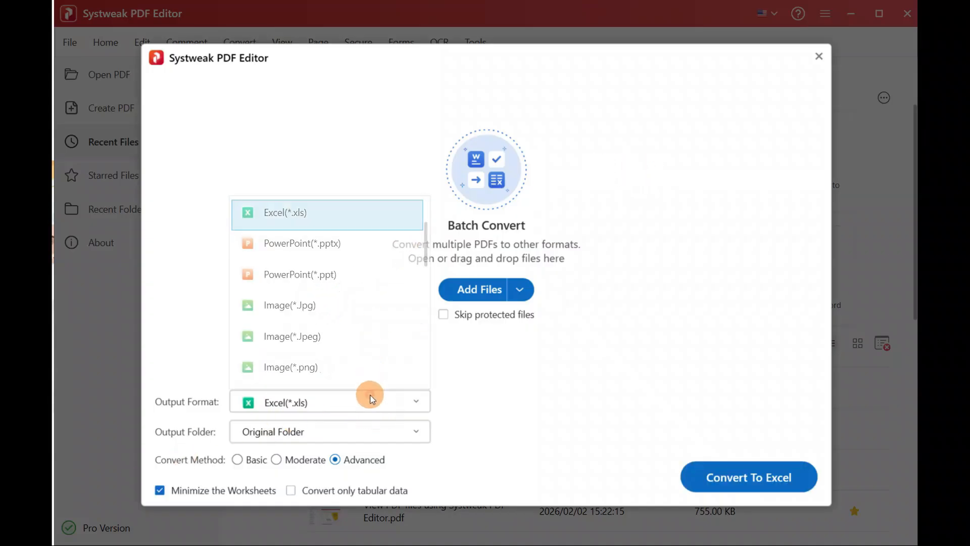
{"action": "left_click_drag", "start_coordinate": [426, 225], "coordinate": [417, 371]}
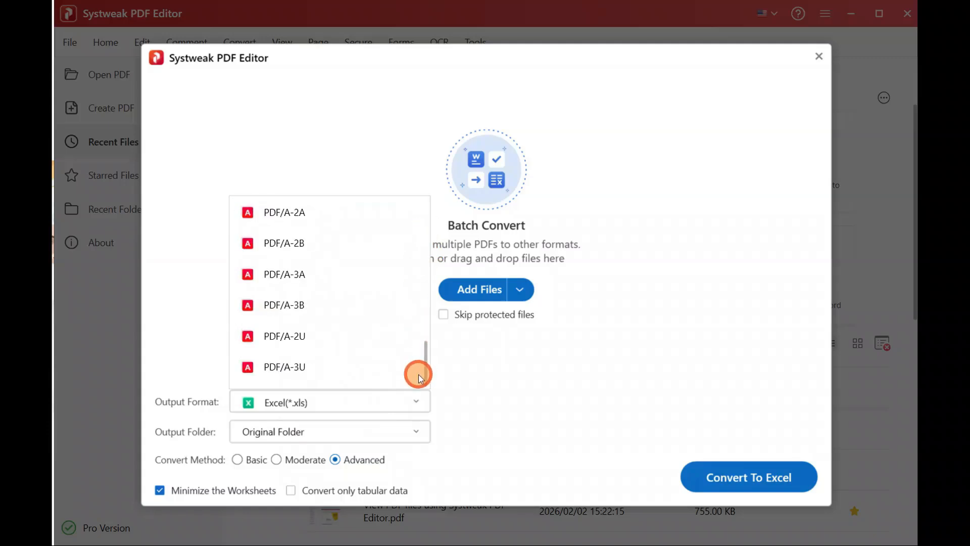
{"action": "left_click", "coordinate": [313, 316]}
{"action": "left_click", "coordinate": [331, 402]}
{"action": "left_click_drag", "start_coordinate": [426, 367], "coordinate": [424, 277]}
{"action": "left_click", "coordinate": [308, 246]}
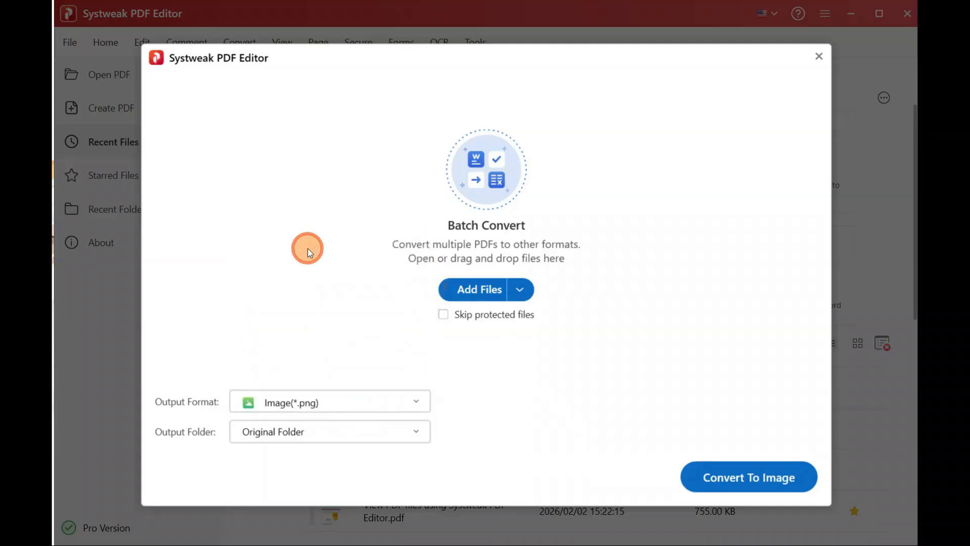
Step: Set the batch output format to Word(*.doc)
{"action": "left_click", "coordinate": [346, 401]}
{"action": "left_click", "coordinate": [430, 274]}
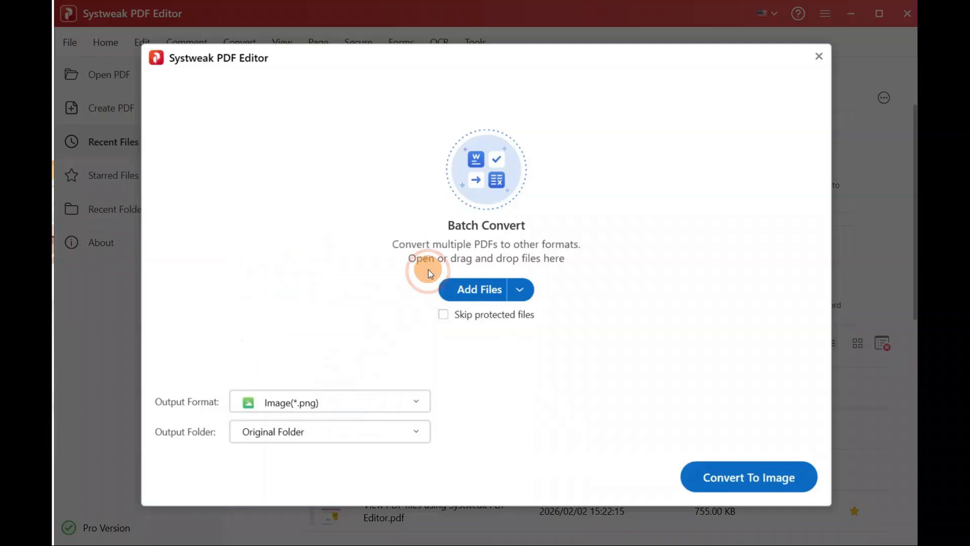
{"action": "left_click", "coordinate": [347, 401]}
{"action": "left_click_drag", "start_coordinate": [426, 271], "coordinate": [426, 205]}
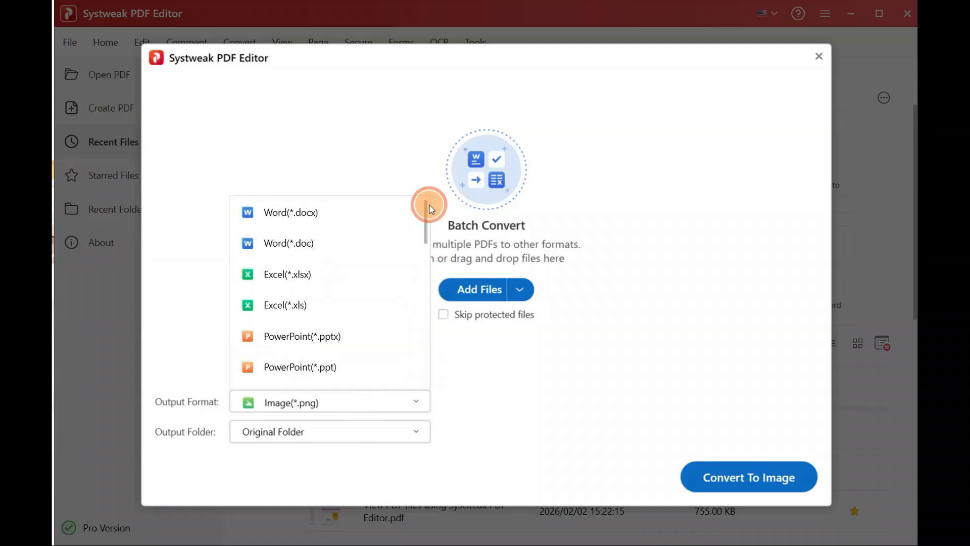
{"action": "left_click", "coordinate": [286, 242]}
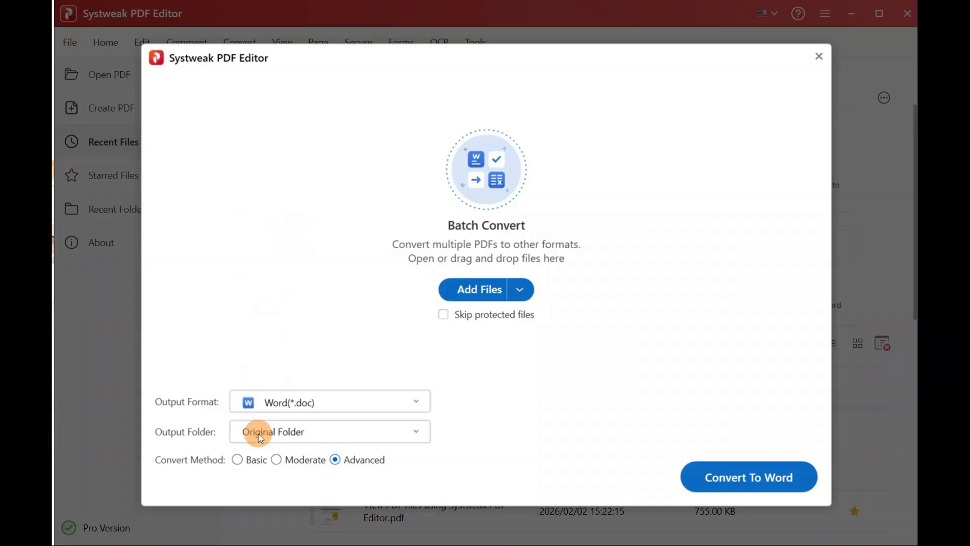
Step: Set a custom output folder of Pictures\PDF Editor
{"action": "left_click", "coordinate": [308, 431]}
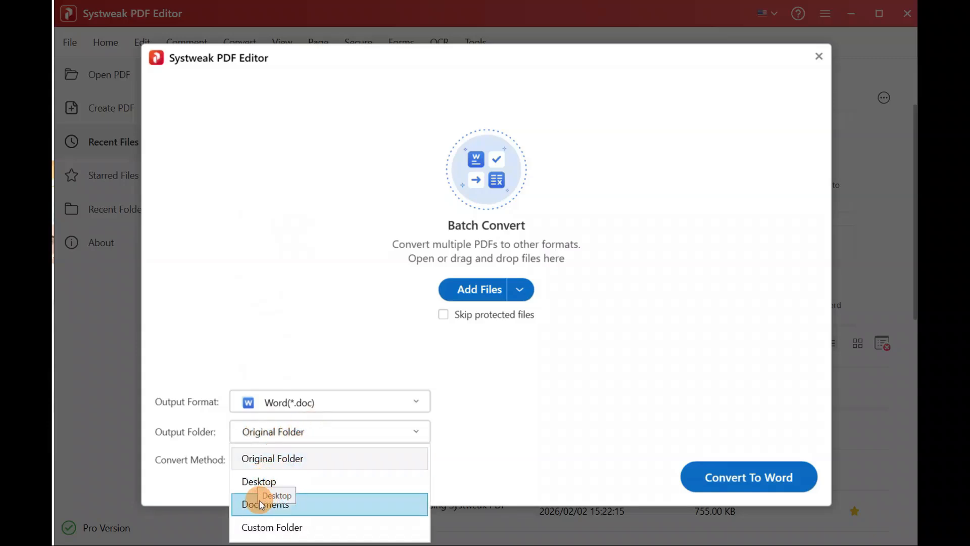
{"action": "left_click", "coordinate": [261, 523]}
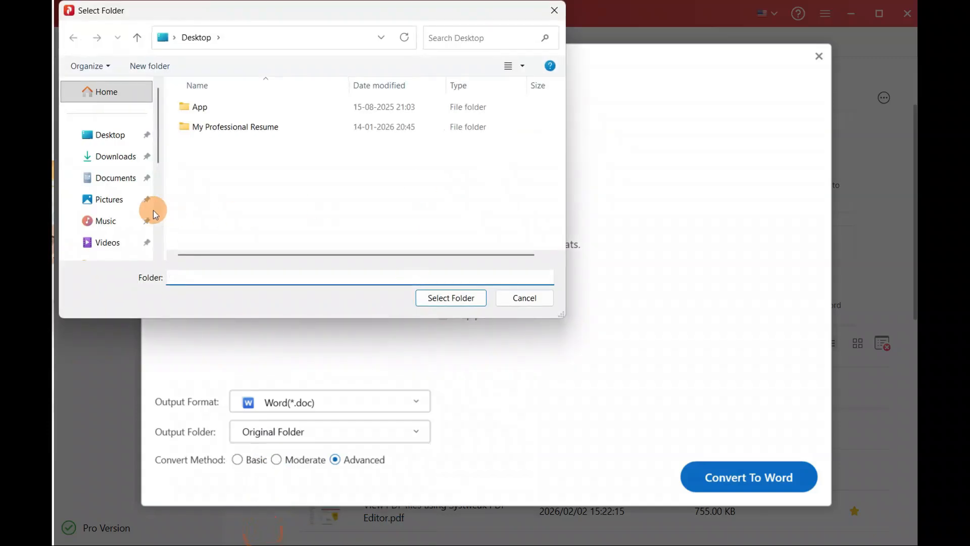
{"action": "left_click", "coordinate": [105, 200]}
{"action": "double_click", "coordinate": [285, 126]}
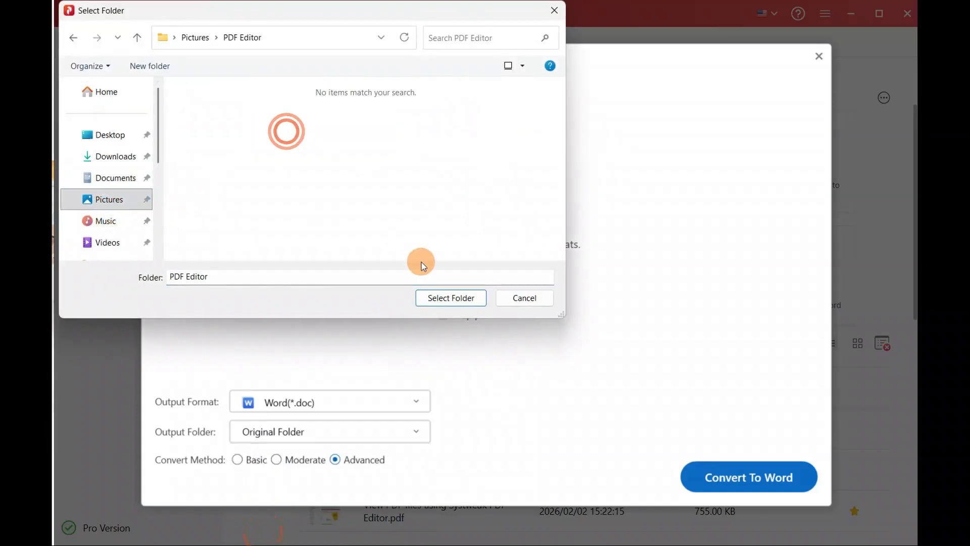
{"action": "left_click", "coordinate": [449, 297]}
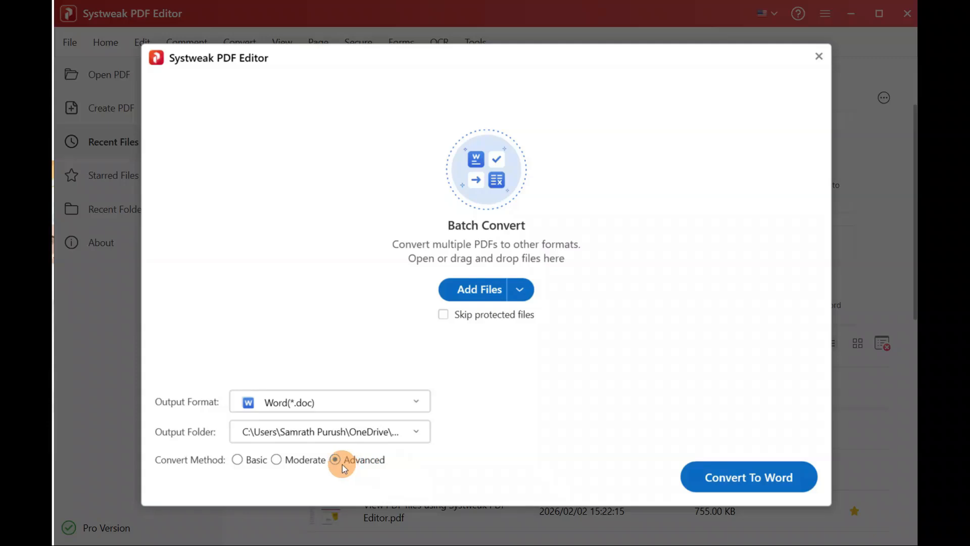
Step: Keep the Advanced convert method, set output format to Html, and skip password-protected files
{"action": "left_click", "coordinate": [284, 459]}
{"action": "left_click", "coordinate": [247, 460]}
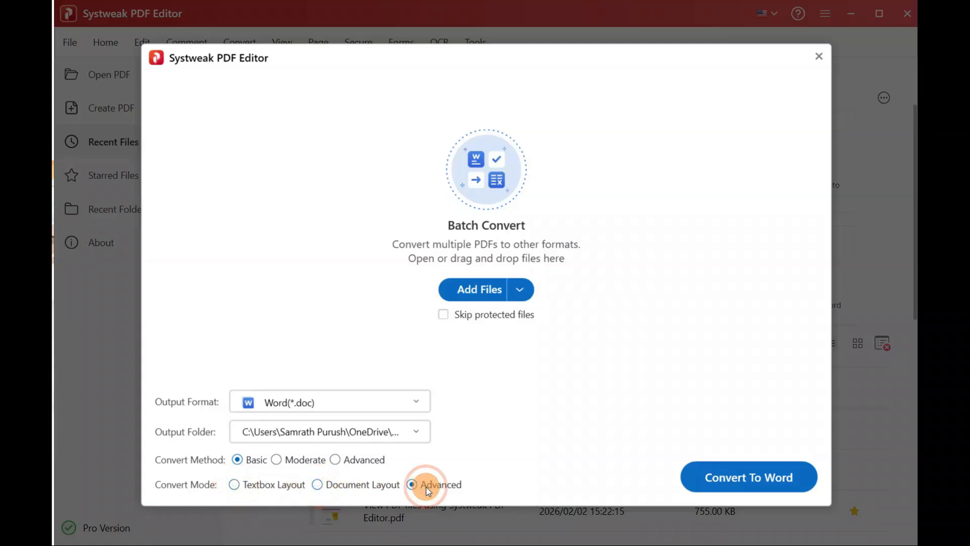
{"action": "left_click", "coordinate": [343, 463]}
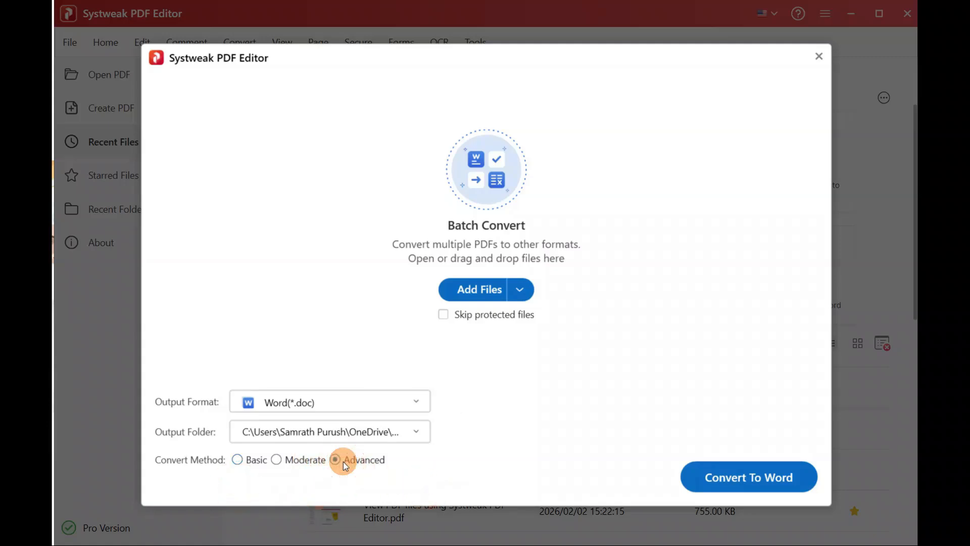
{"action": "left_click", "coordinate": [385, 397]}
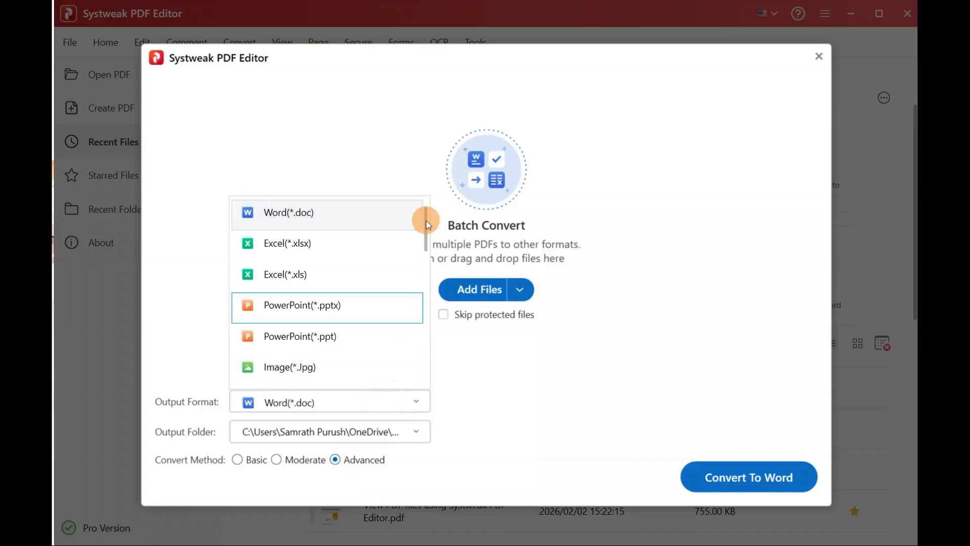
{"action": "left_click_drag", "start_coordinate": [426, 227], "coordinate": [418, 303]}
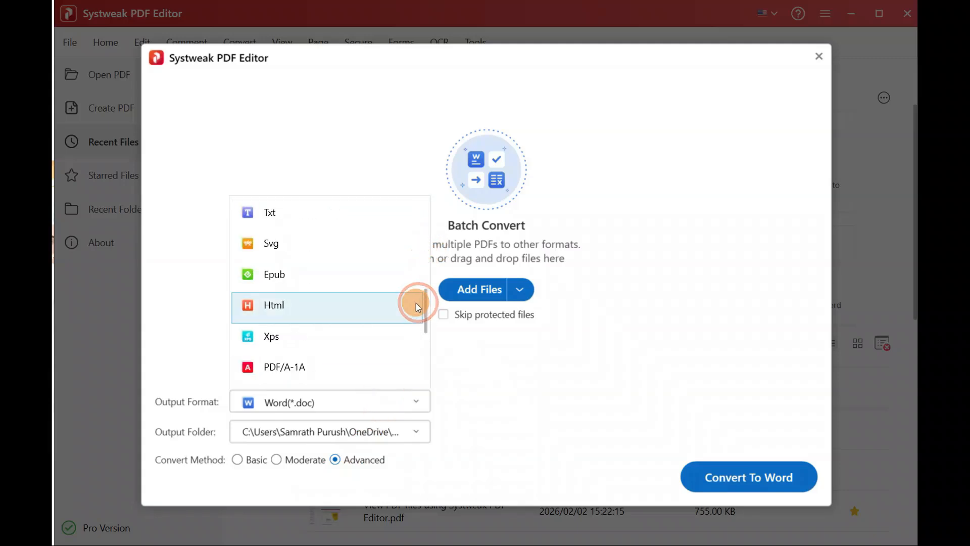
{"action": "left_click", "coordinate": [315, 297]}
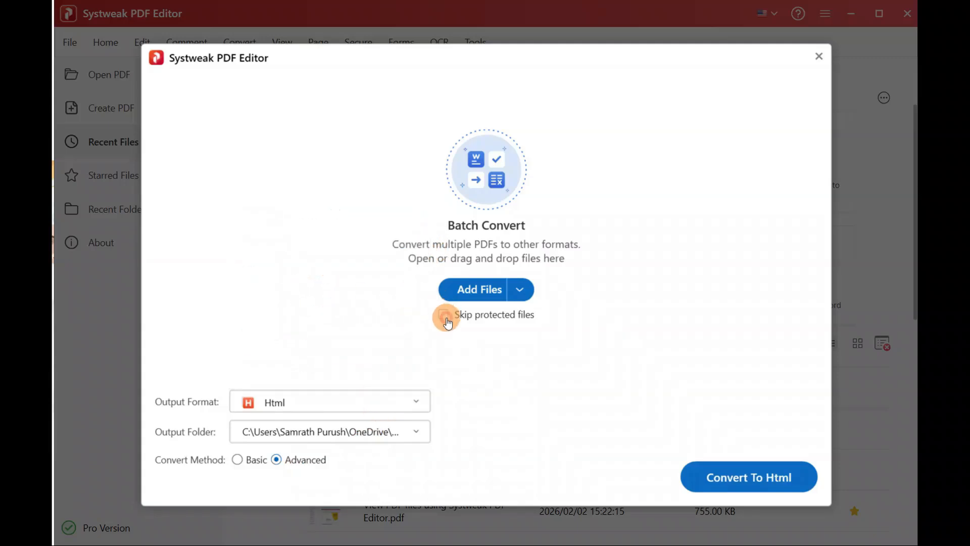
{"action": "left_click", "coordinate": [447, 319]}
{"action": "left_click", "coordinate": [477, 289]}
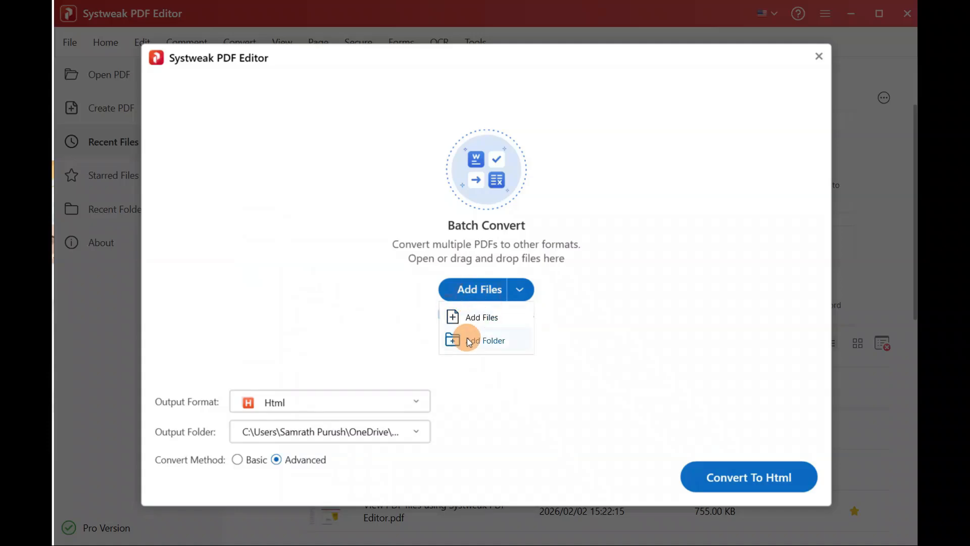
Step: Add Merge_20260215_042533.pdf to the batch conversion list
{"action": "left_click", "coordinate": [475, 318]}
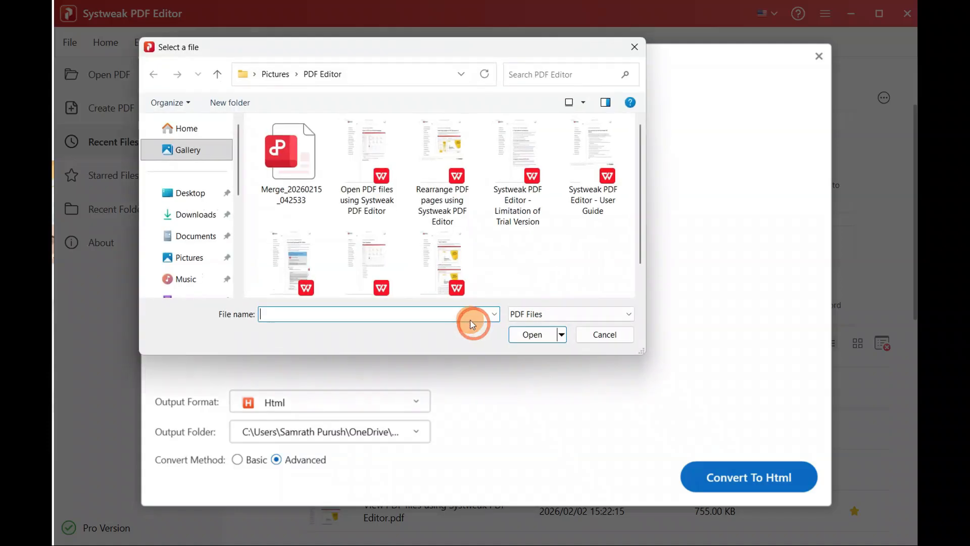
{"action": "double_click", "coordinate": [289, 185]}
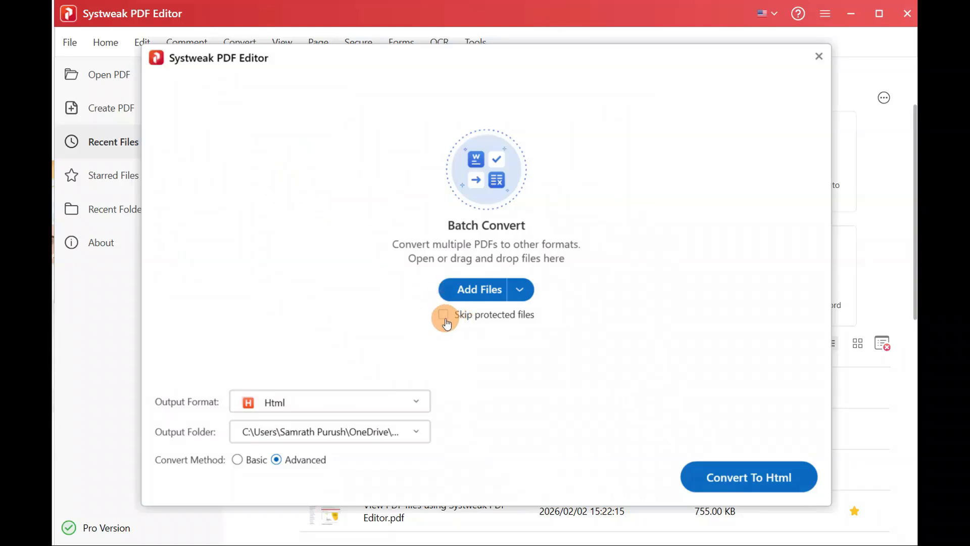
{"action": "left_click", "coordinate": [480, 292]}
{"action": "left_click", "coordinate": [480, 317]}
{"action": "left_click", "coordinate": [293, 173]}
{"action": "double_click", "coordinate": [292, 172]}
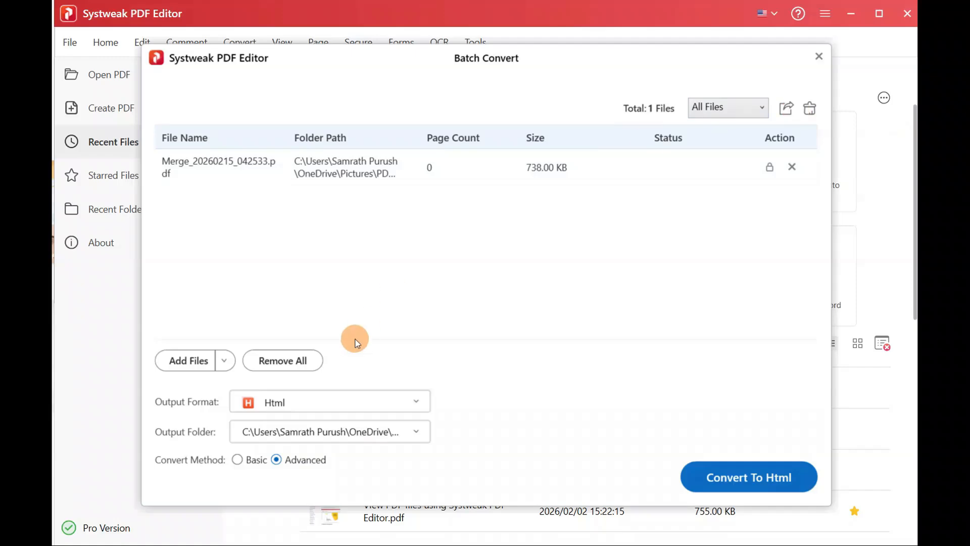
Step: Add the 'Open PDF files using Systweak PDF Editor' guide to the batch list
{"action": "left_click", "coordinate": [199, 367]}
{"action": "left_click", "coordinate": [198, 403]}
{"action": "left_click", "coordinate": [378, 151]}
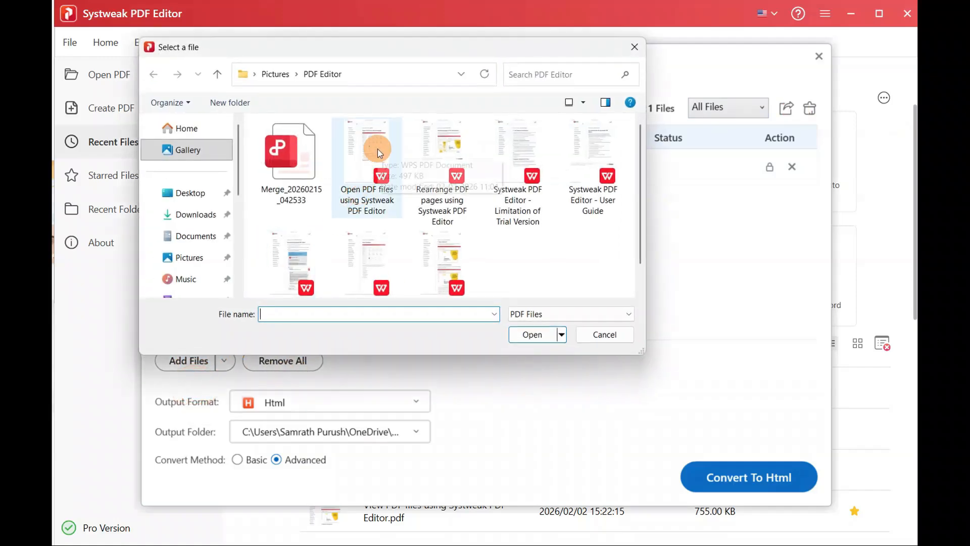
{"action": "double_click", "coordinate": [379, 151]}
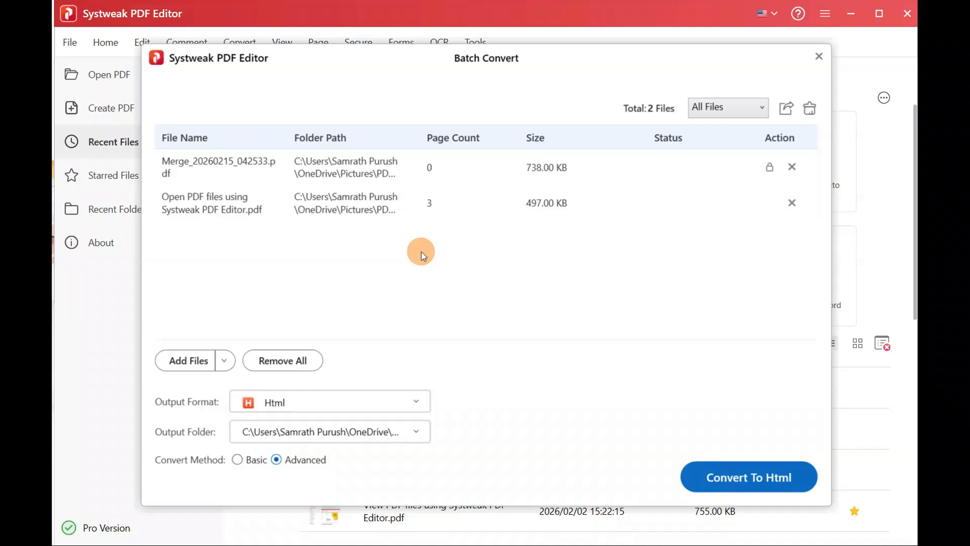
Step: Keep Html as the output format and attempt conversion, which flags the protected merged PDF
{"action": "left_click", "coordinate": [365, 400]}
{"action": "left_click", "coordinate": [364, 399]}
{"action": "left_click", "coordinate": [373, 435]}
{"action": "left_click", "coordinate": [372, 435]}
{"action": "left_click", "coordinate": [770, 168]}
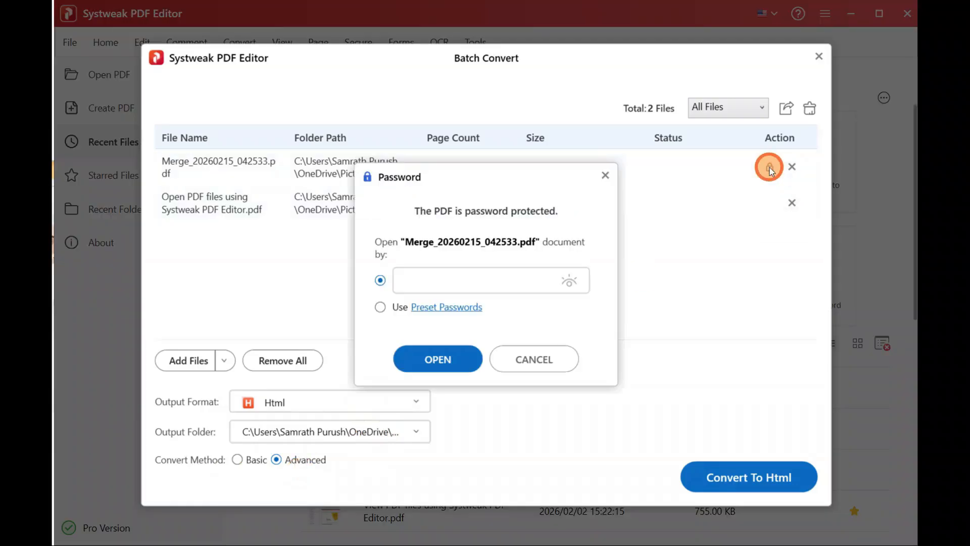
{"action": "left_click", "coordinate": [602, 176]}
{"action": "left_click", "coordinate": [741, 472]}
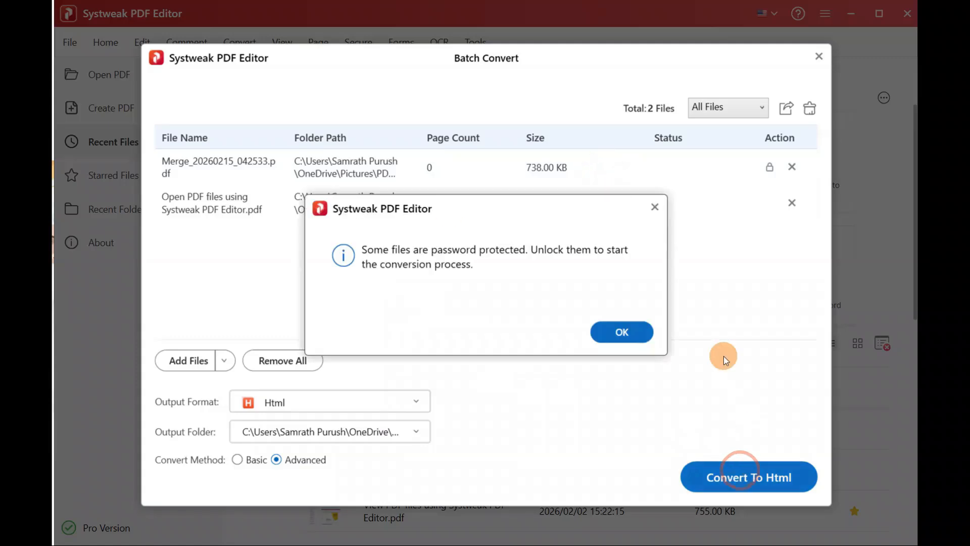
{"action": "left_click", "coordinate": [608, 330]}
Step: Unlock the merged PDF with its password and convert both files to HTML
{"action": "left_click", "coordinate": [768, 168]}
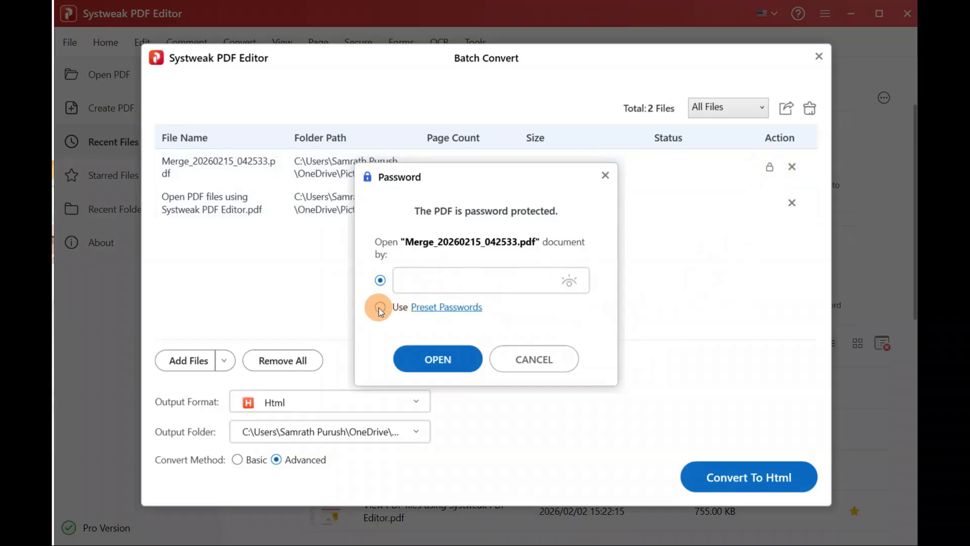
{"action": "left_click", "coordinate": [447, 308]}
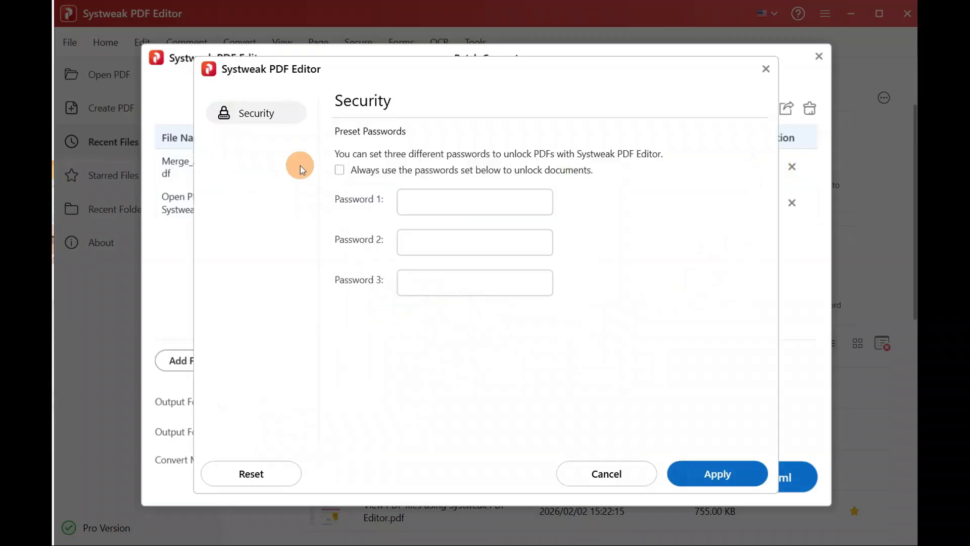
{"action": "left_click", "coordinate": [766, 70]}
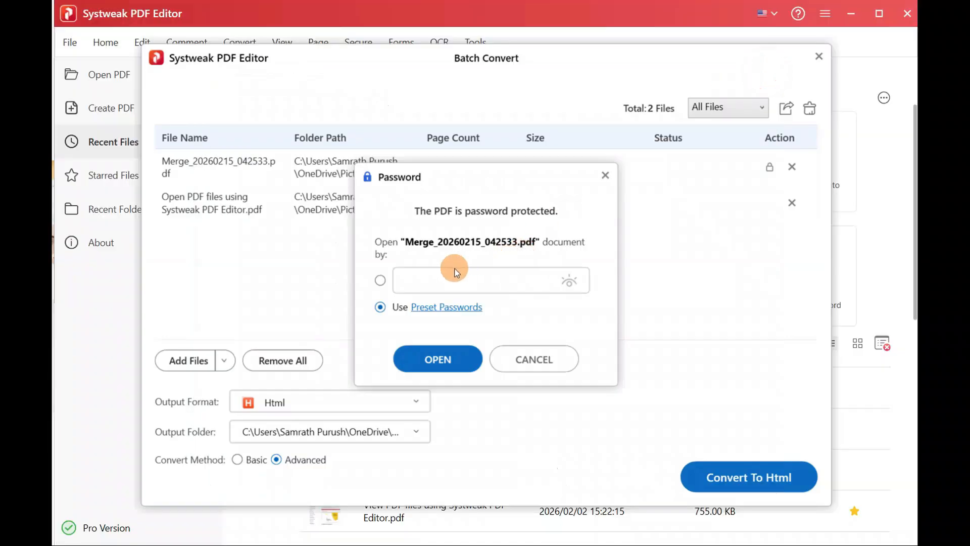
{"action": "left_click", "coordinate": [380, 281]}
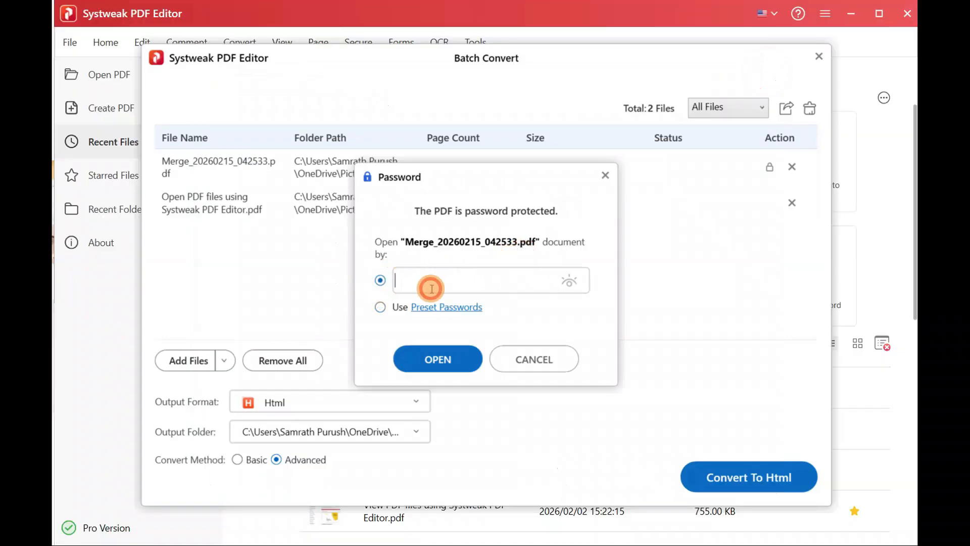
{"action": "left_click", "coordinate": [455, 357]}
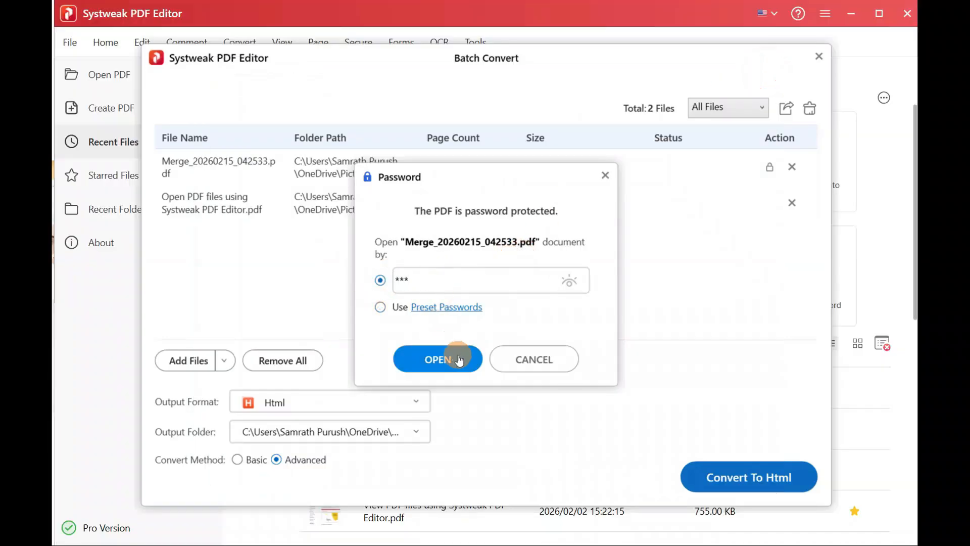
{"action": "left_click", "coordinate": [750, 477]}
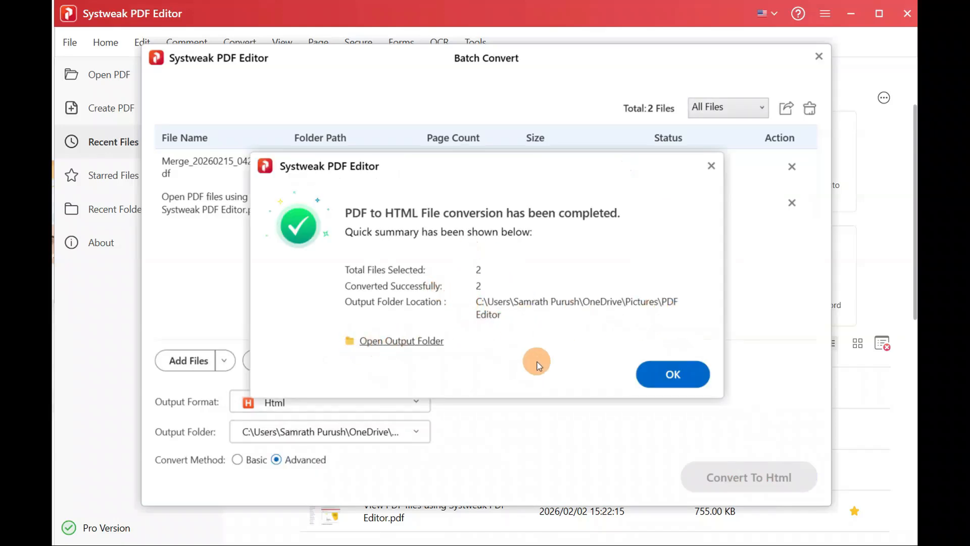
{"action": "left_click", "coordinate": [676, 376]}
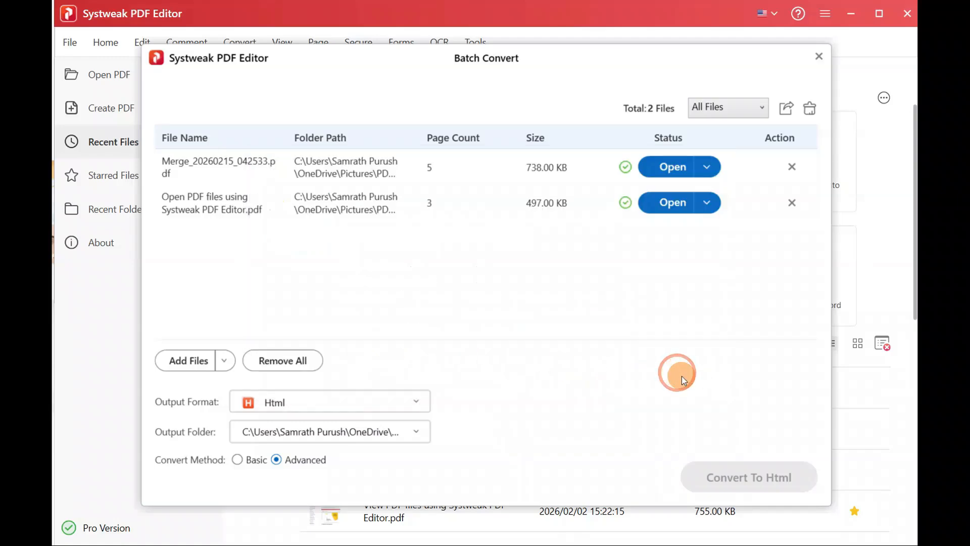
Step: Close Batch Convert, cancel the Open PDF dialog, and show the PDF Editor folder in File Explorer
{"action": "left_click", "coordinate": [816, 60]}
{"action": "left_click", "coordinate": [358, 163]}
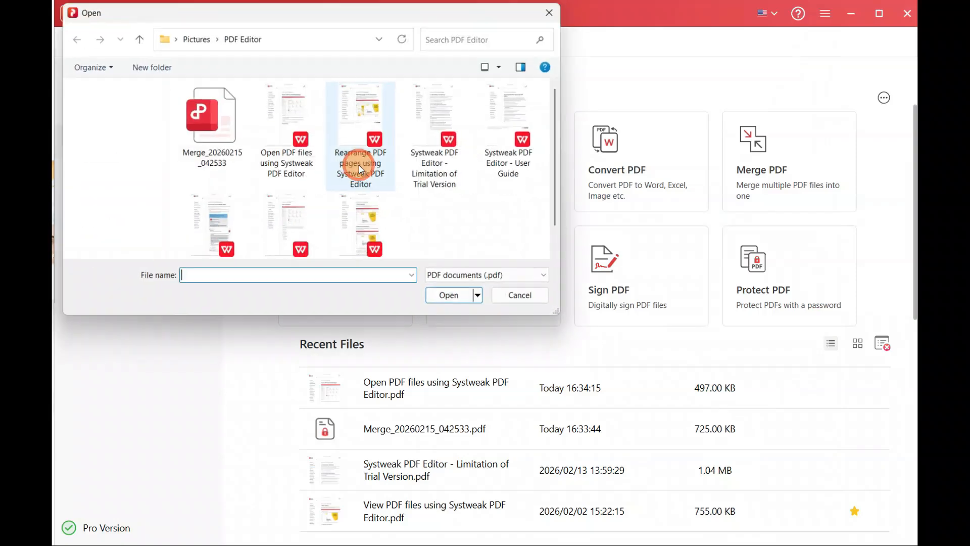
{"action": "left_click_drag", "start_coordinate": [559, 104], "coordinate": [557, 83]}
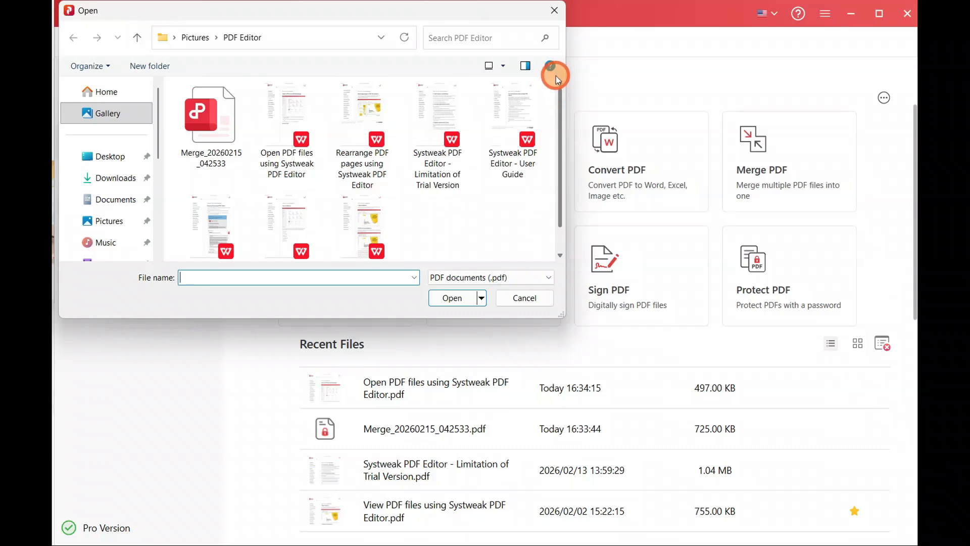
{"action": "left_click", "coordinate": [522, 281]}
{"action": "left_click", "coordinate": [523, 282]}
{"action": "left_click", "coordinate": [524, 282]}
{"action": "left_click", "coordinate": [523, 282]}
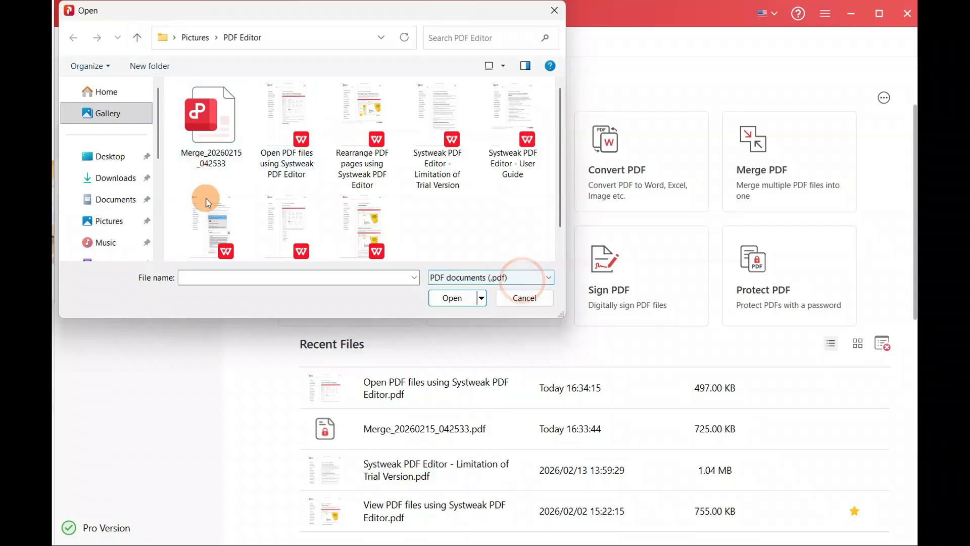
{"action": "left_click", "coordinate": [555, 11]}
{"action": "left_click", "coordinate": [117, 544]}
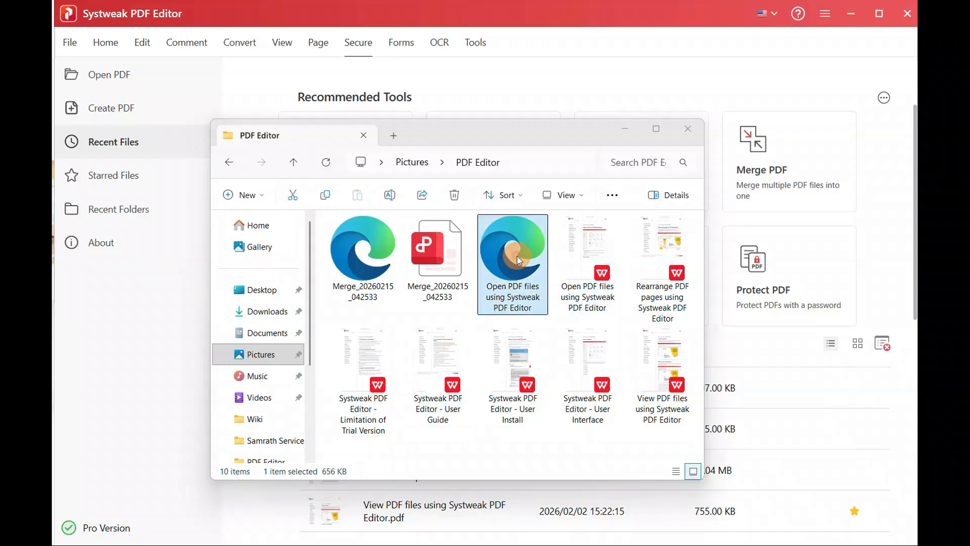
{"action": "left_click", "coordinate": [376, 259]}
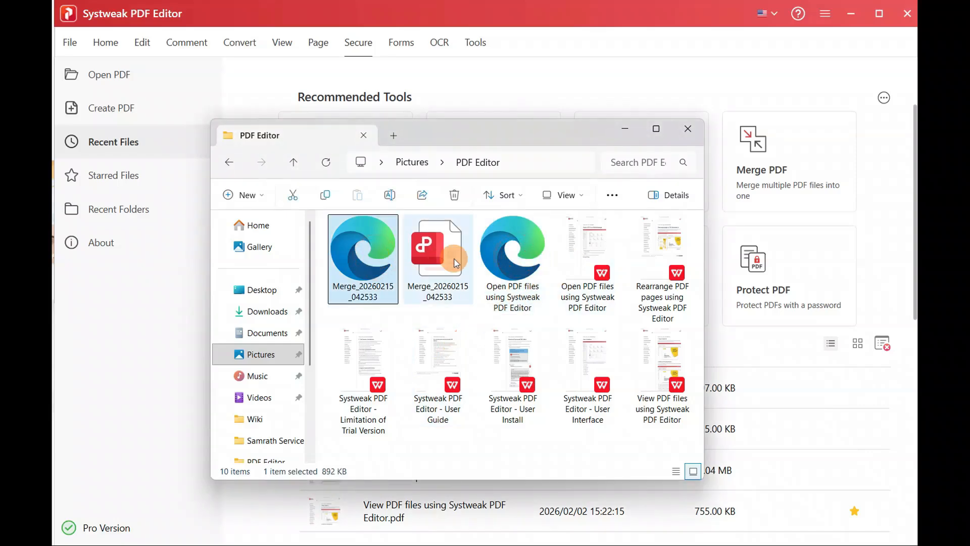
{"action": "left_click", "coordinate": [510, 261]}
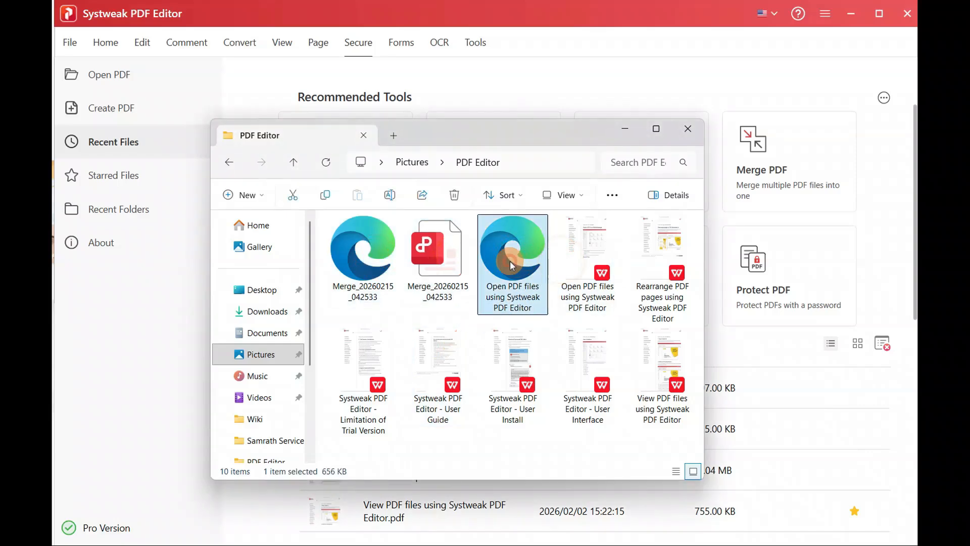
{"action": "left_click", "coordinate": [401, 263]}
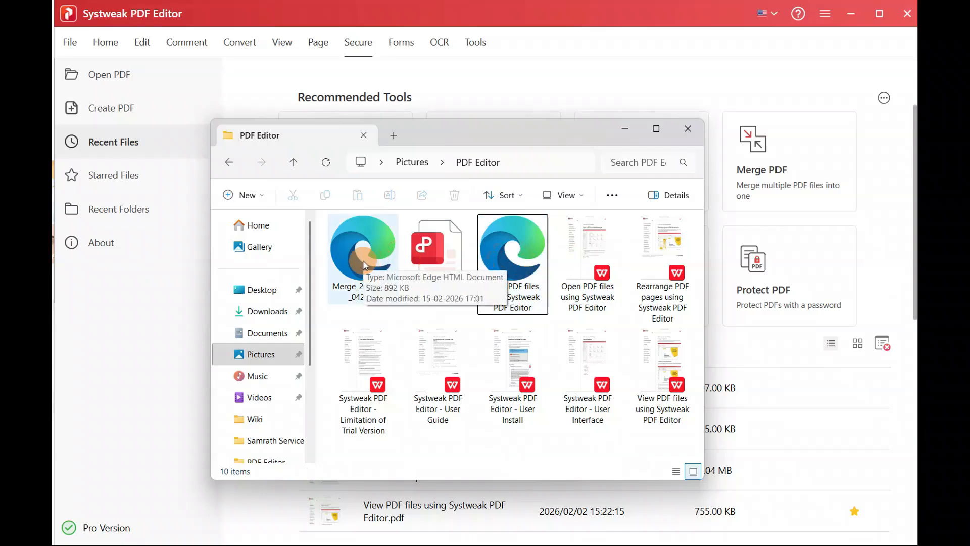
{"action": "left_click", "coordinate": [364, 264]}
{"action": "double_click", "coordinate": [362, 260]}
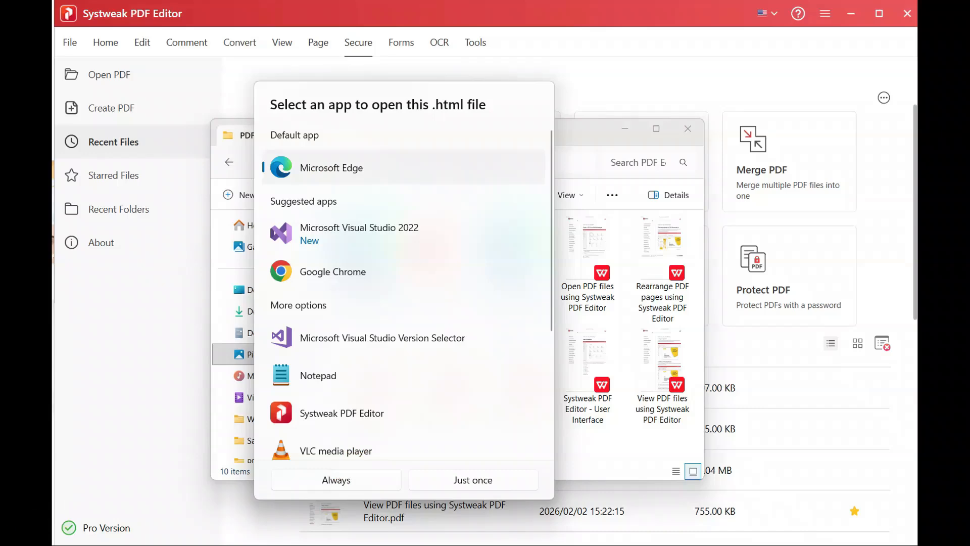
{"action": "key", "text": "Escape"}
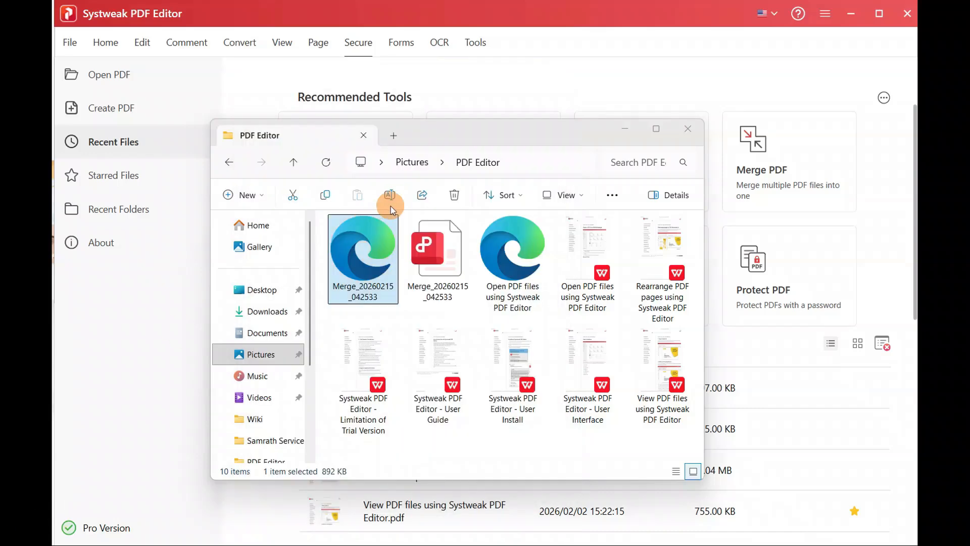
Step: Preview the merged HTML and the Open PDF files HTML page in Edge
{"action": "double_click", "coordinate": [372, 260]}
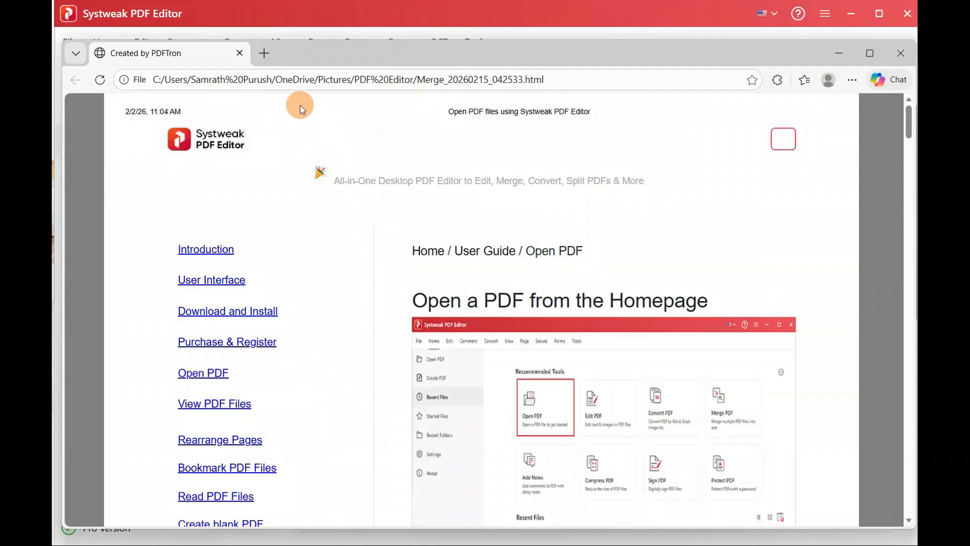
{"action": "left_click", "coordinate": [244, 55]}
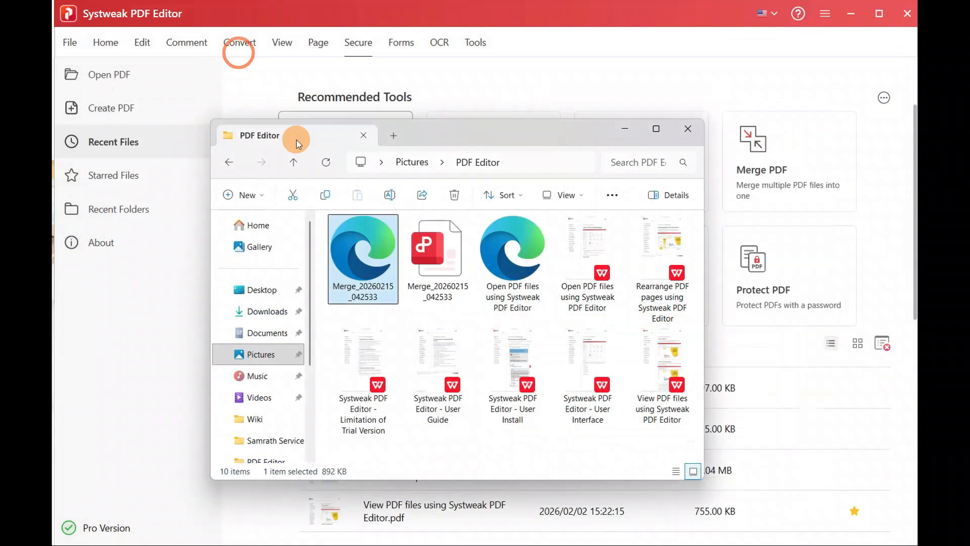
{"action": "left_click", "coordinate": [515, 247]}
{"action": "double_click", "coordinate": [515, 246]}
{"action": "left_click_drag", "start_coordinate": [911, 136], "coordinate": [904, 56]}
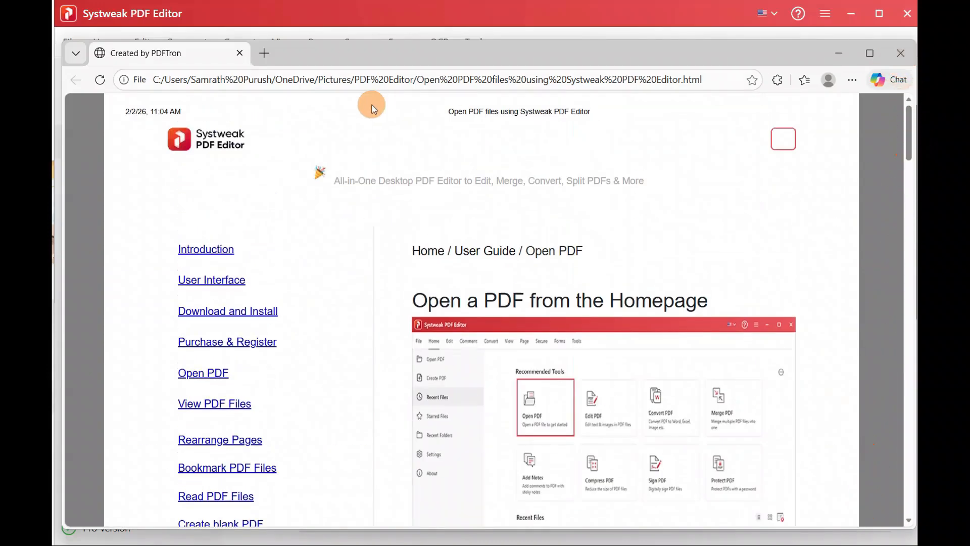
{"action": "left_click", "coordinate": [240, 53]}
Step: Reopen the merged HTML in Edge, scroll through it, and close the browser
{"action": "left_click", "coordinate": [352, 241]}
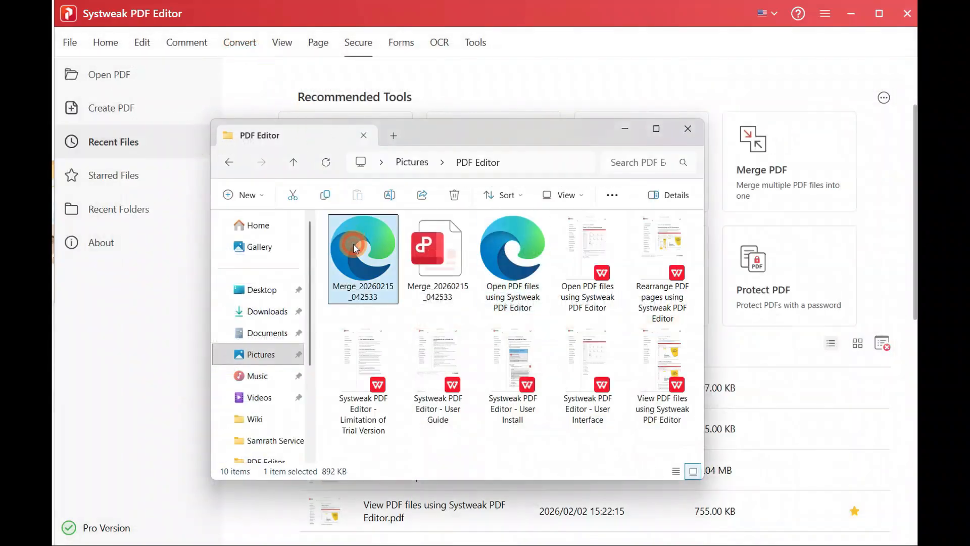
{"action": "double_click", "coordinate": [353, 243]}
{"action": "left_click_drag", "start_coordinate": [909, 121], "coordinate": [919, 99]}
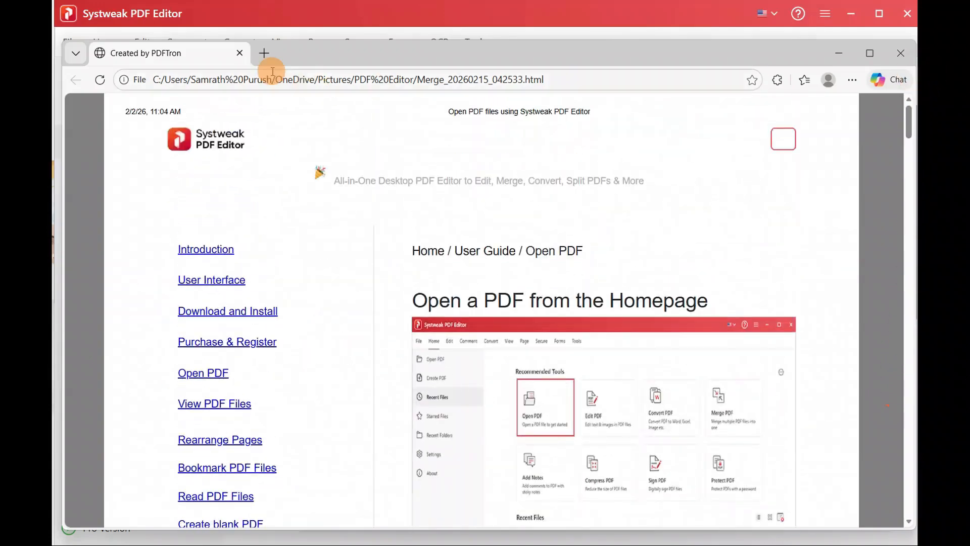
{"action": "left_click", "coordinate": [239, 52]}
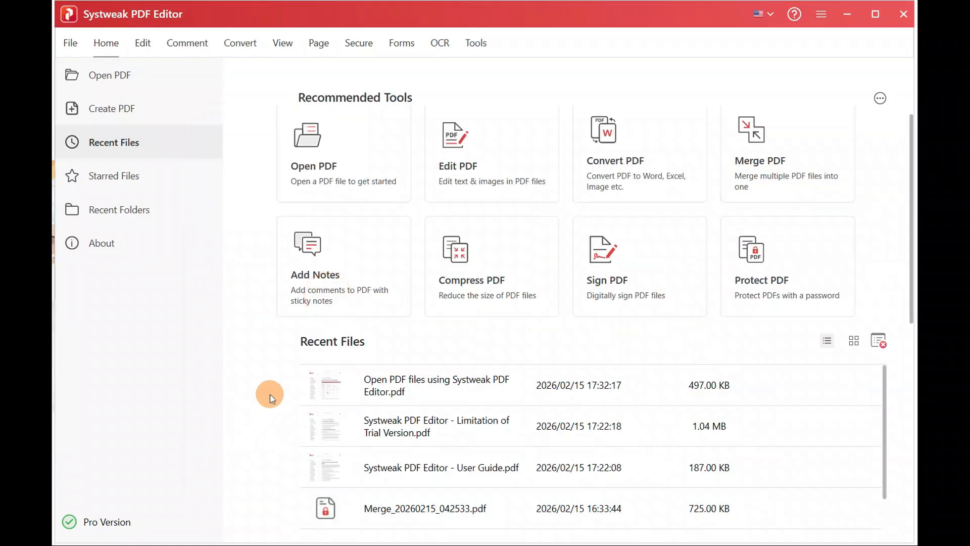
Step: Open 'Open PDF files using Systweak PDF Editor' via Compress PDF and scroll its 3 pages
{"action": "left_click", "coordinate": [482, 281]}
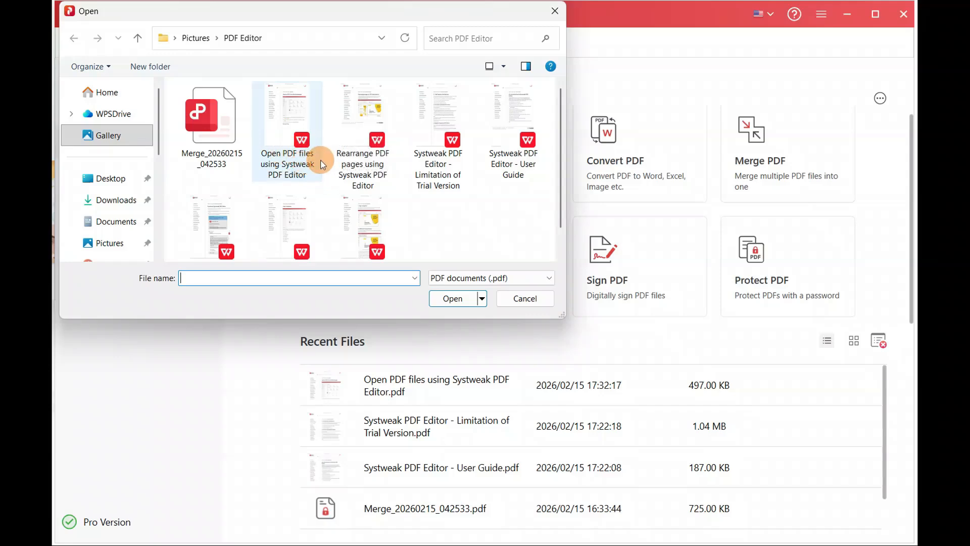
{"action": "double_click", "coordinate": [286, 110]}
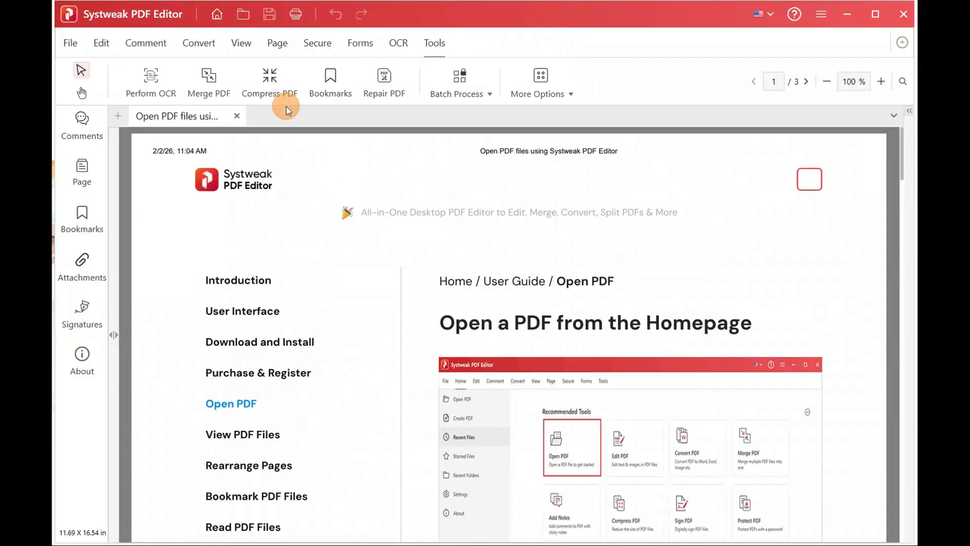
{"action": "left_click_drag", "start_coordinate": [904, 145], "coordinate": [909, 528]}
{"action": "left_click_drag", "start_coordinate": [880, 468], "coordinate": [874, 117]}
Step: Compress with High Compression Method 2, save to Pictures > PDF Editor, and open the 191 KB result
{"action": "left_click", "coordinate": [269, 83]}
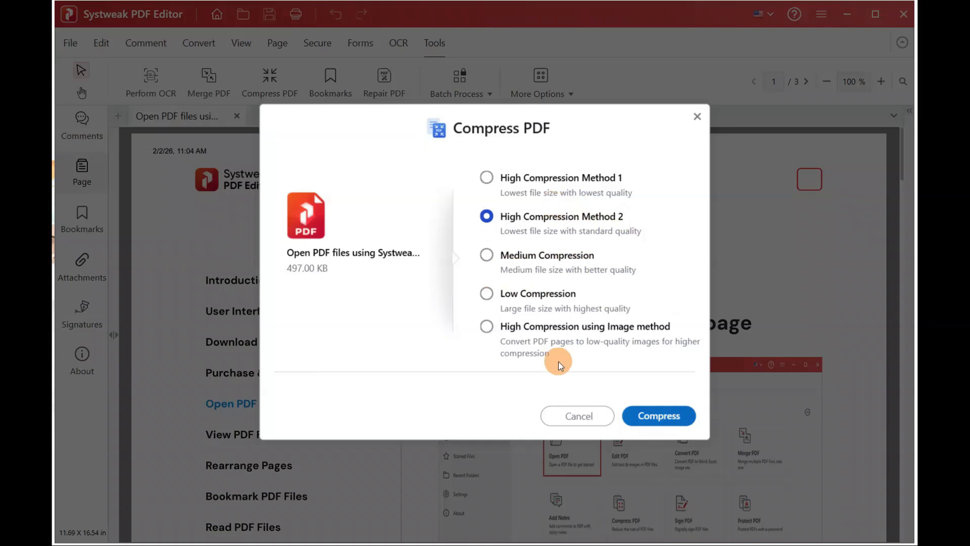
{"action": "left_click", "coordinate": [662, 422]}
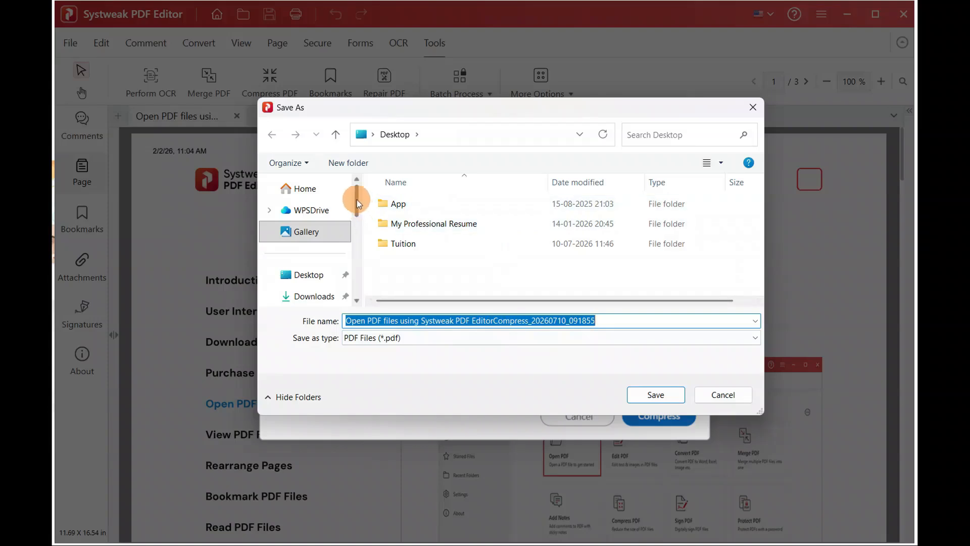
{"action": "scroll", "coordinate": [308, 242], "scroll_direction": "down", "scroll_amount": 3}
{"action": "left_click", "coordinate": [308, 270]}
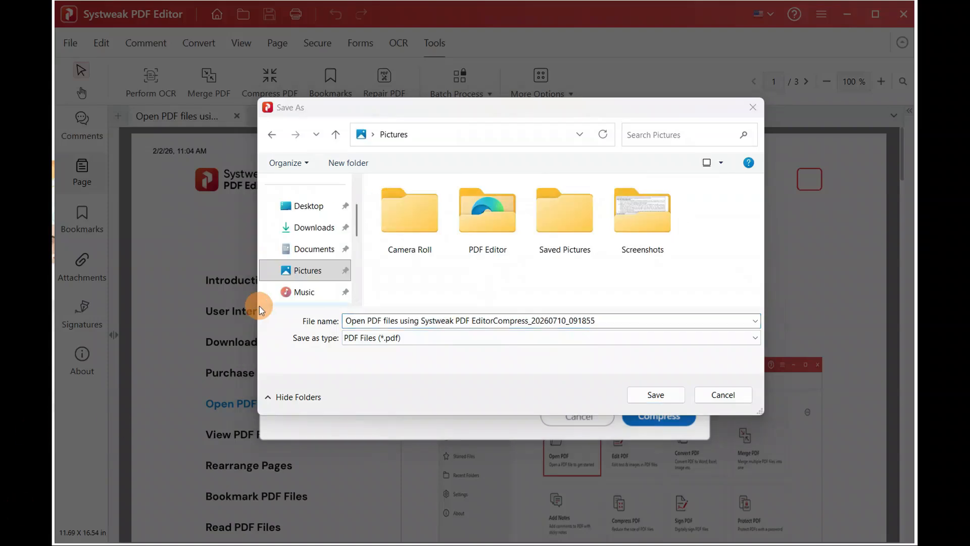
{"action": "double_click", "coordinate": [489, 218]}
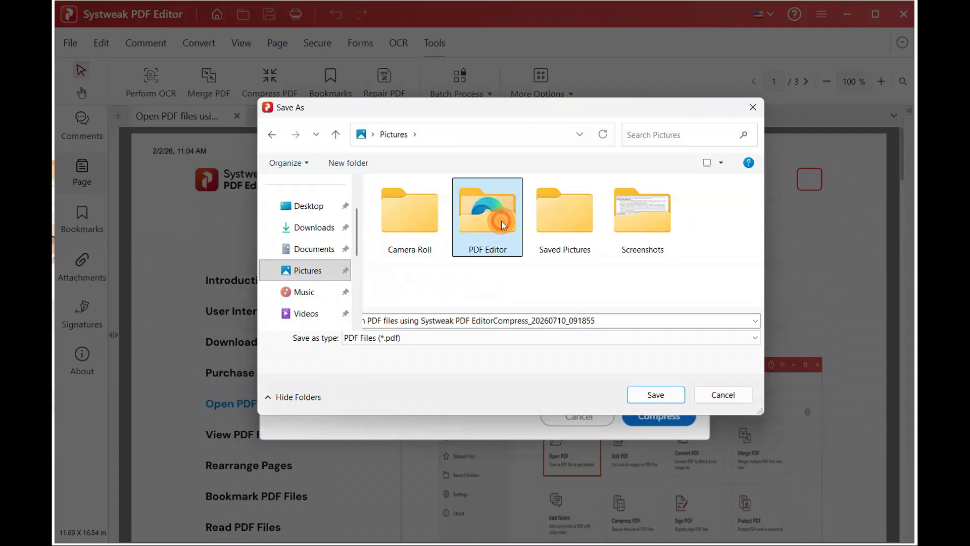
{"action": "left_click", "coordinate": [657, 395]}
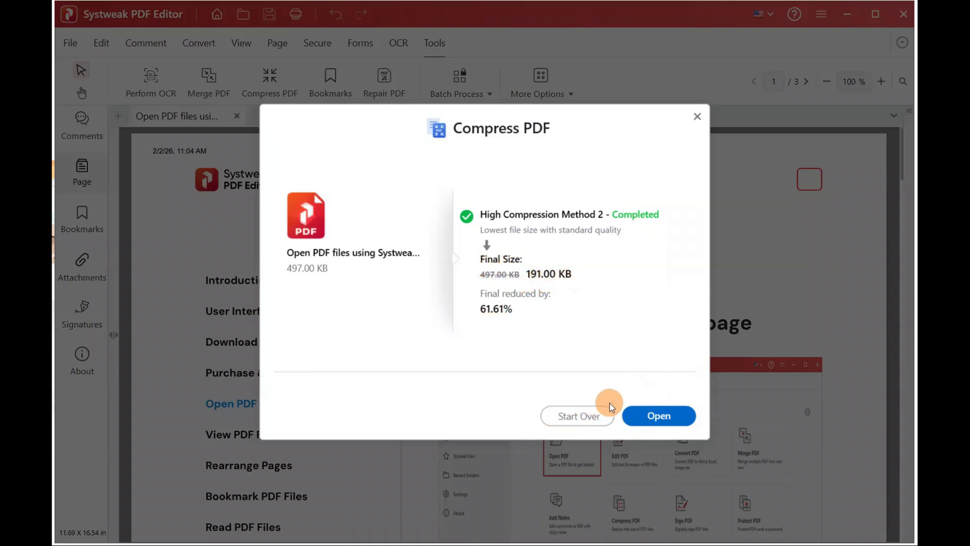
{"action": "left_click", "coordinate": [664, 418]}
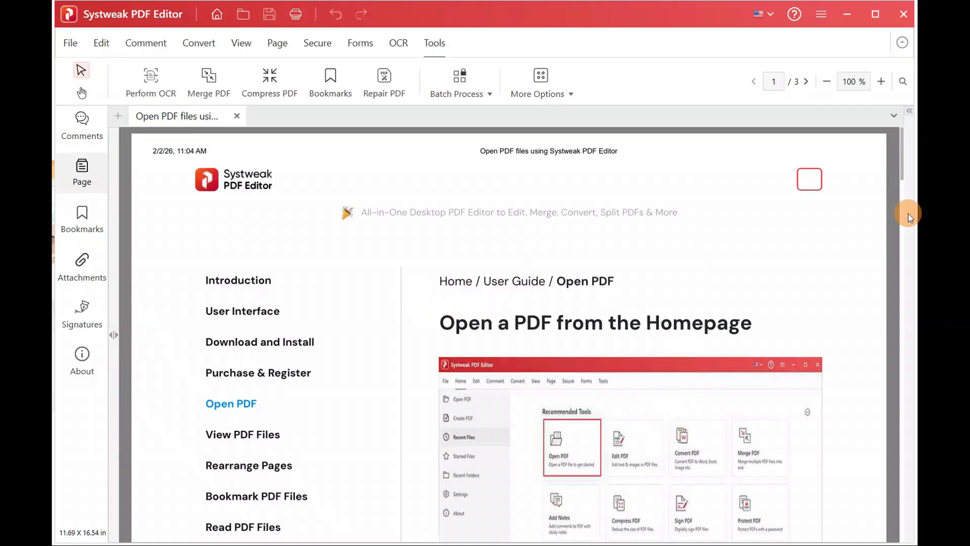
Step: Check in the PDF Editor folder that the compressed guide is 190 KB versus 497 KB
{"action": "left_click_drag", "start_coordinate": [903, 160], "coordinate": [876, 124]}
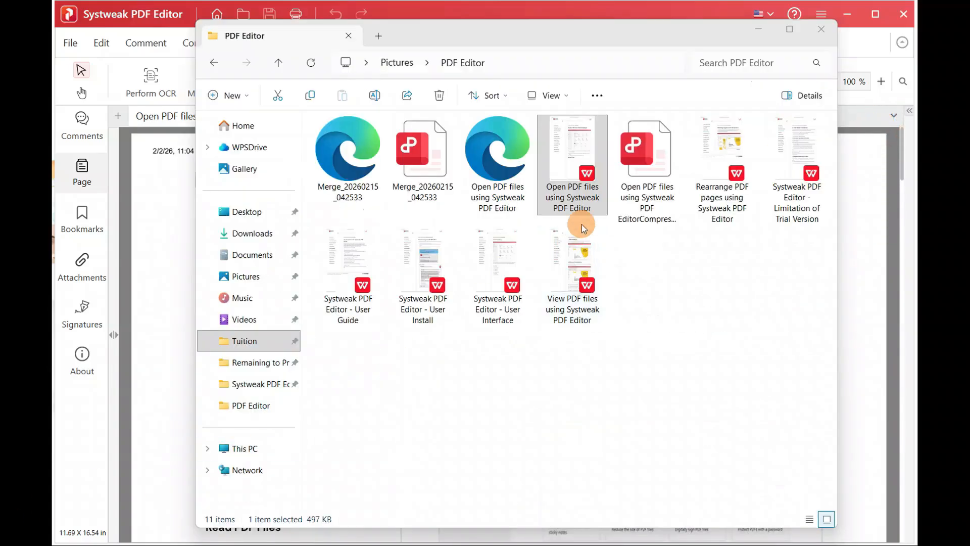
{"action": "left_click", "coordinate": [571, 189]}
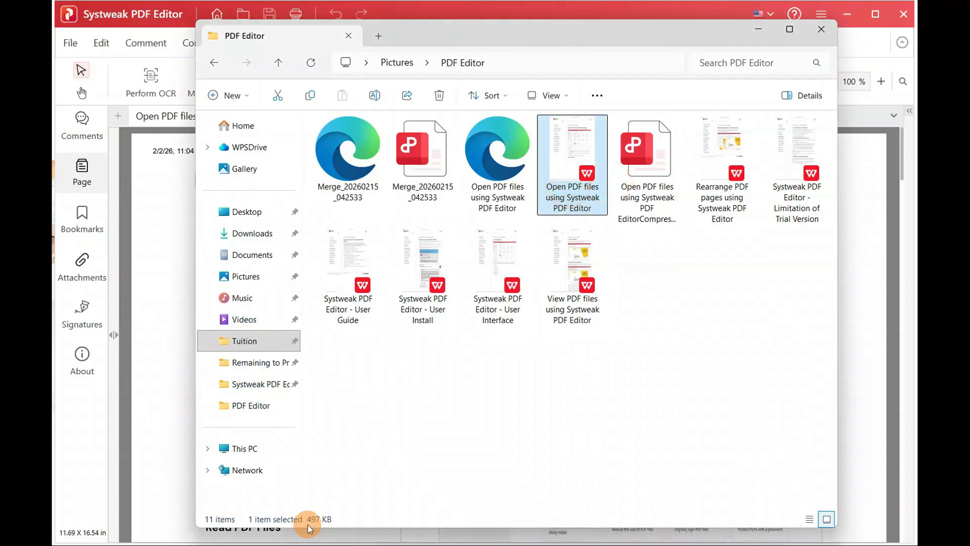
{"action": "left_click", "coordinate": [644, 198]}
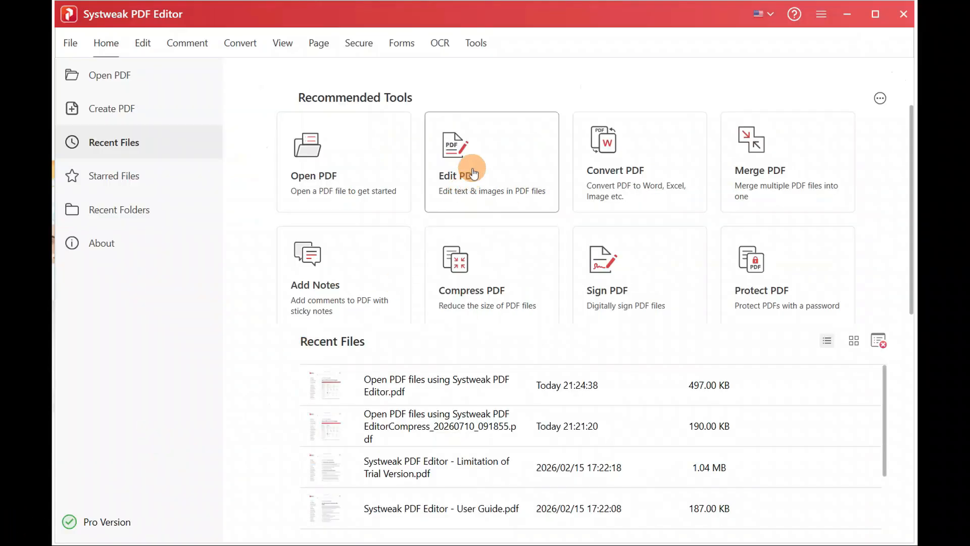
Step: Open the Open PDF files guide in Edit PDF and show More Options for page numbers and headers
{"action": "left_click", "coordinate": [472, 172]}
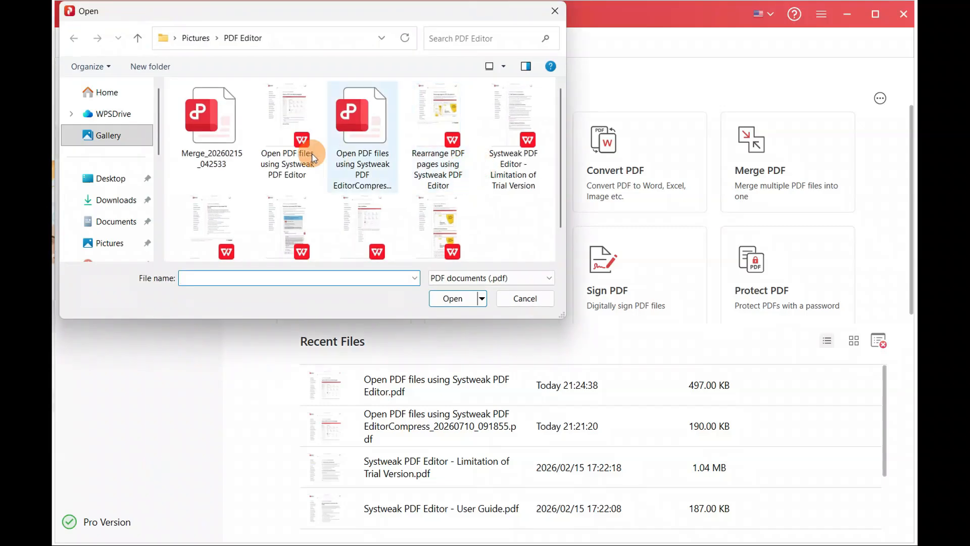
{"action": "double_click", "coordinate": [281, 151]}
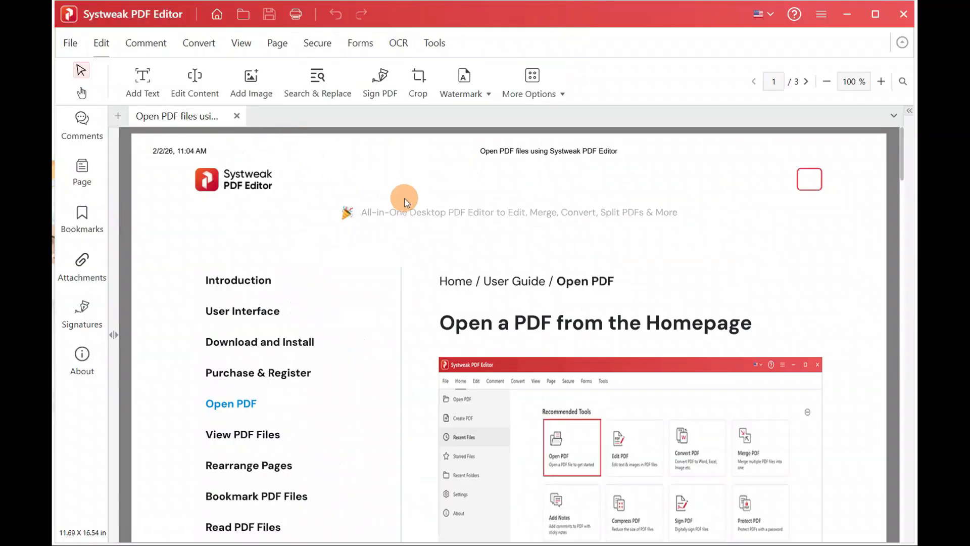
{"action": "left_click", "coordinate": [570, 96]}
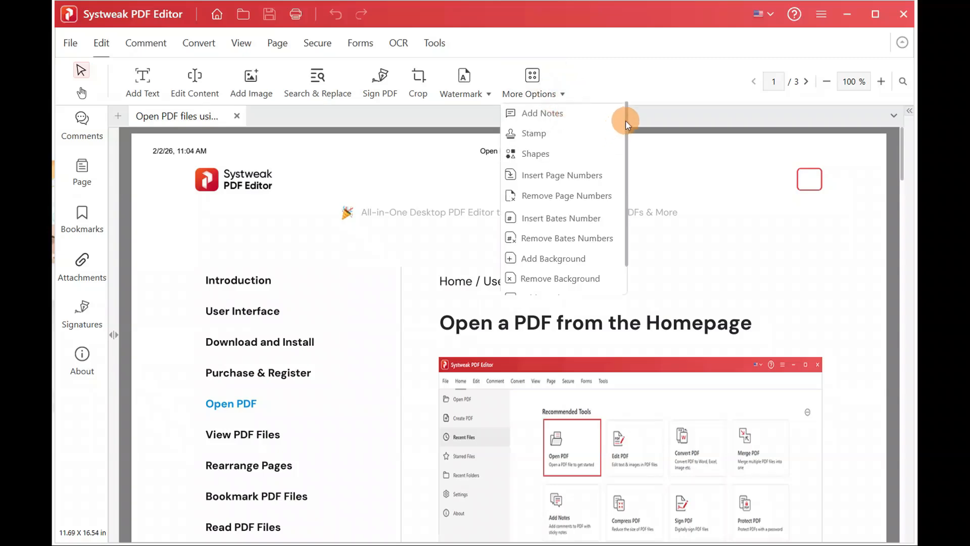
{"action": "left_click_drag", "start_coordinate": [626, 127], "coordinate": [625, 184]}
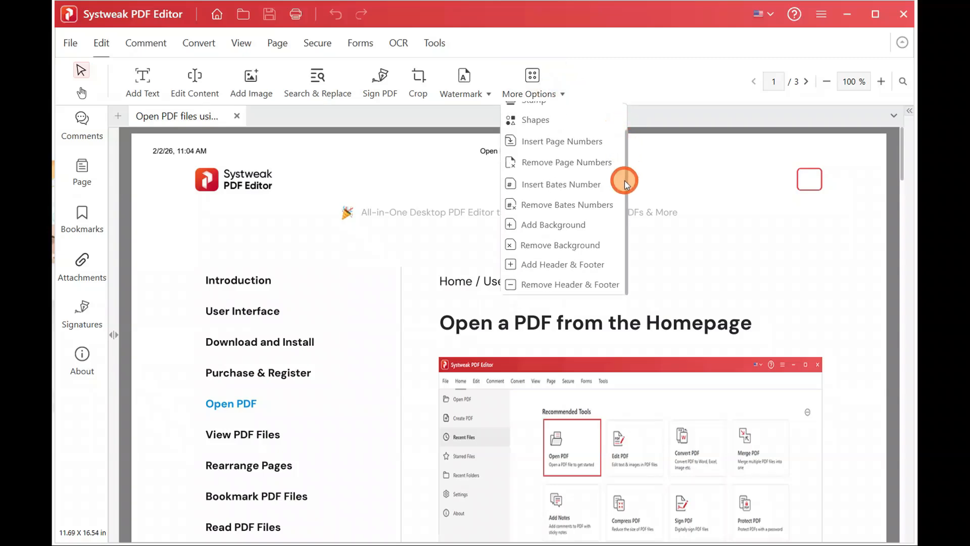
{"action": "scroll", "coordinate": [619, 135], "scroll_direction": "up", "scroll_amount": 2}
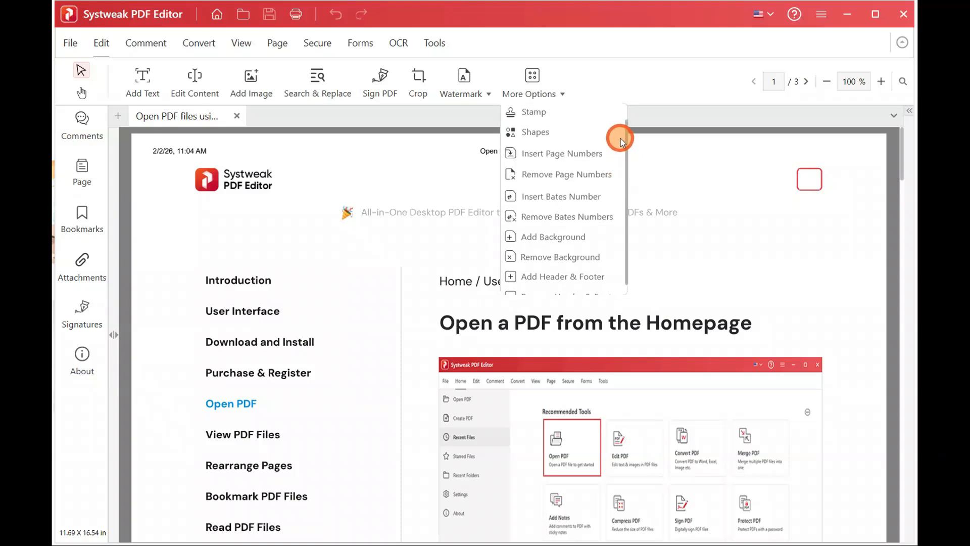
{"action": "left_click_drag", "start_coordinate": [619, 122], "coordinate": [617, 112]}
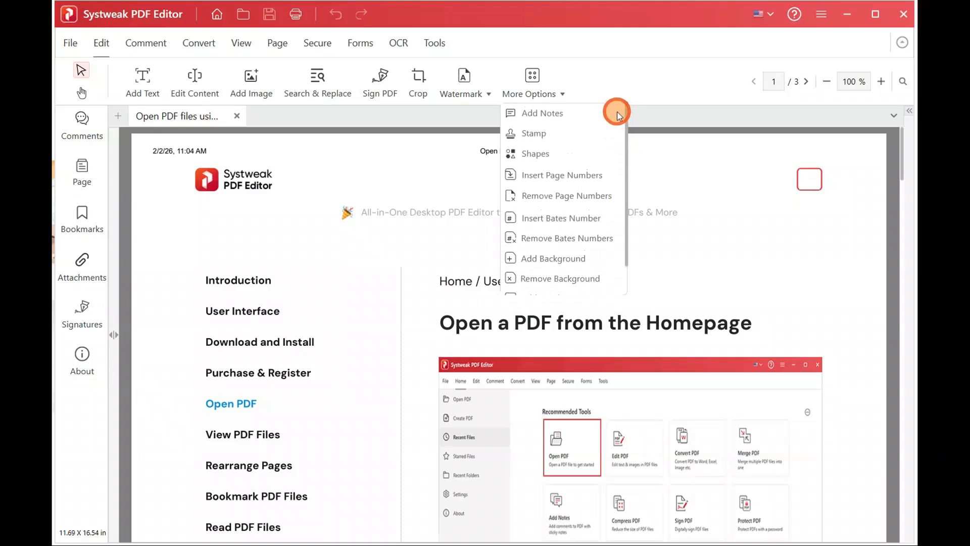